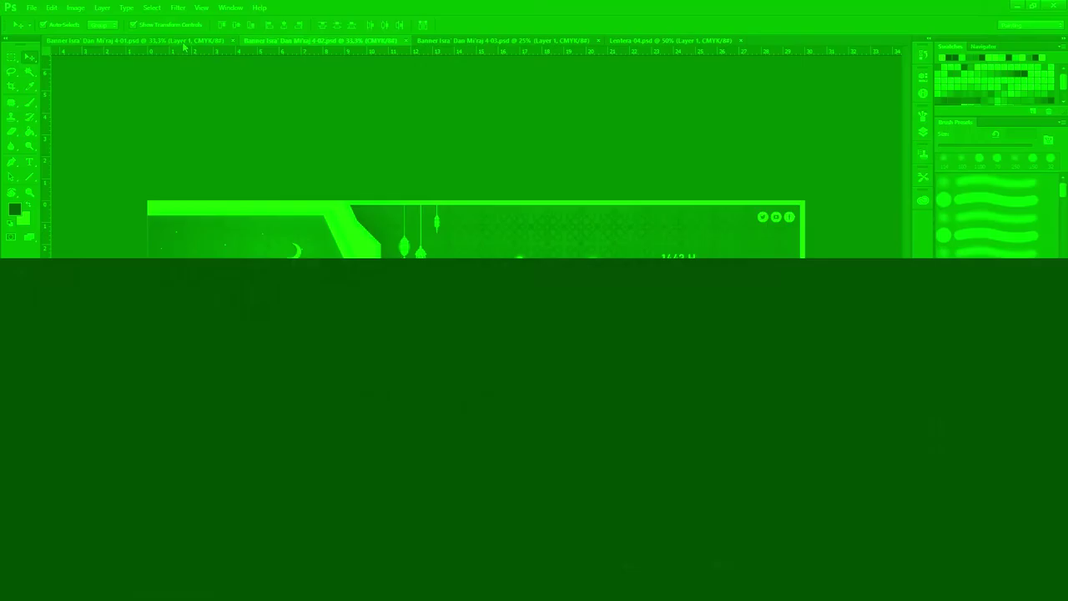
- In Banner Isra' Dan Mi'raj 4-01.psd, enlarge the canvas relatively by 300 cm in width and 100 cm in height, suppressing future size warnings
left_click(183, 41)
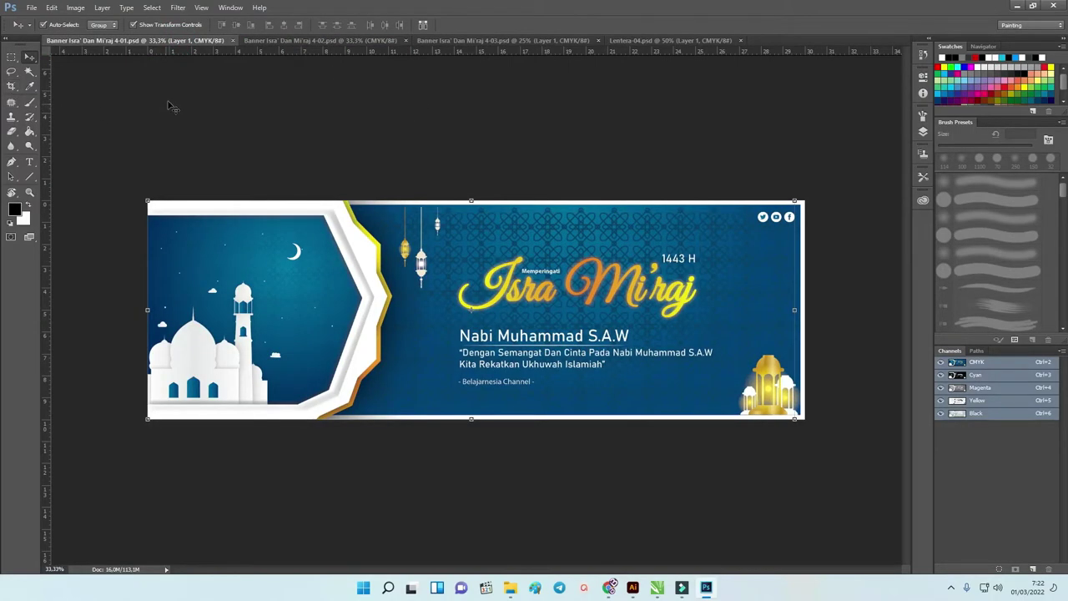
left_click(75, 7)
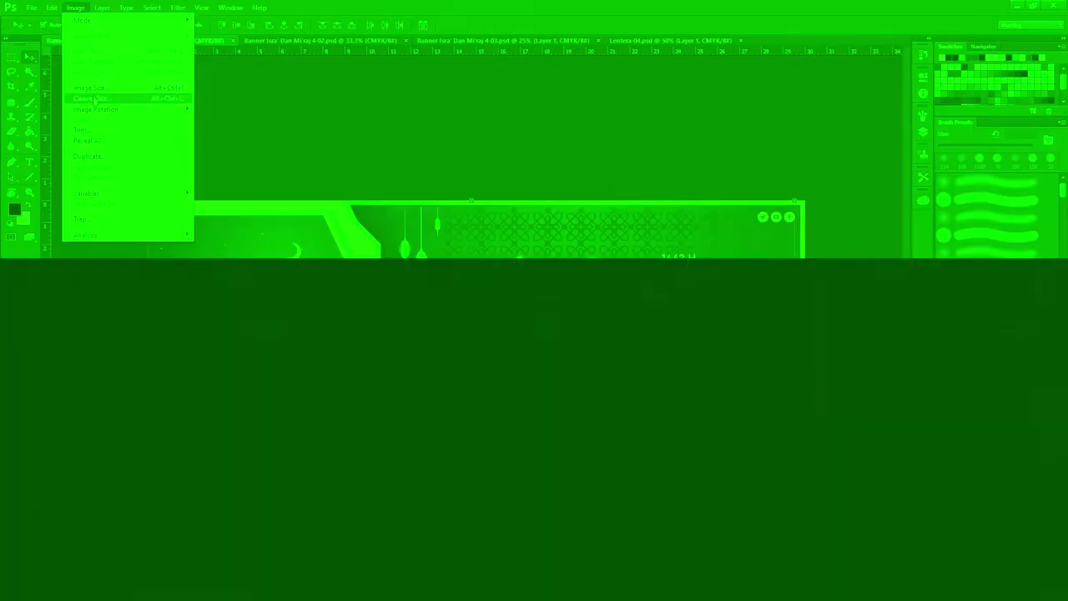
left_click(93, 99)
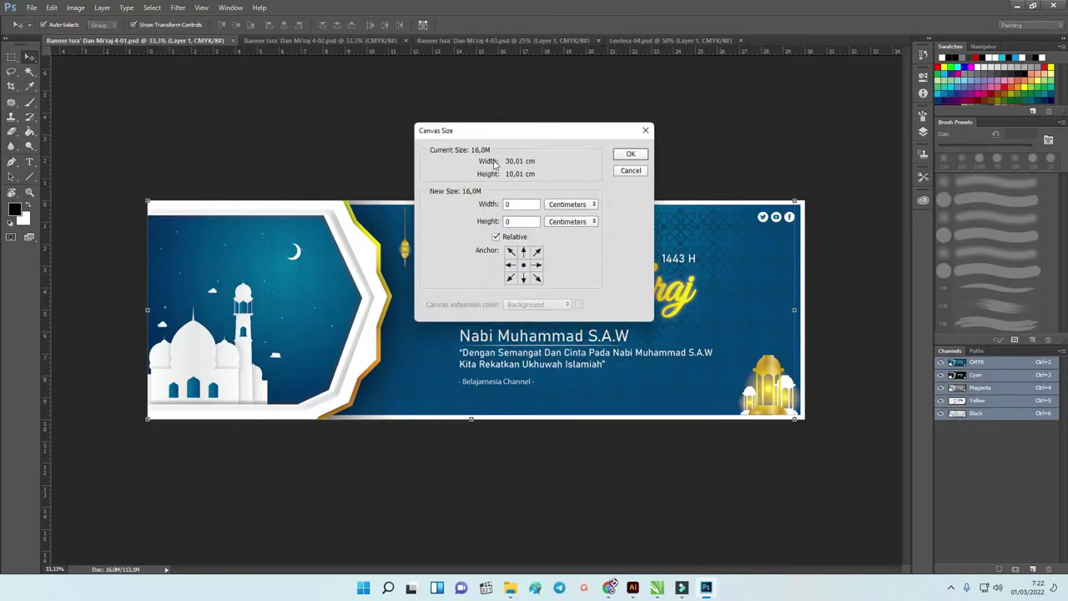
left_click_drag(506, 136, 381, 114)
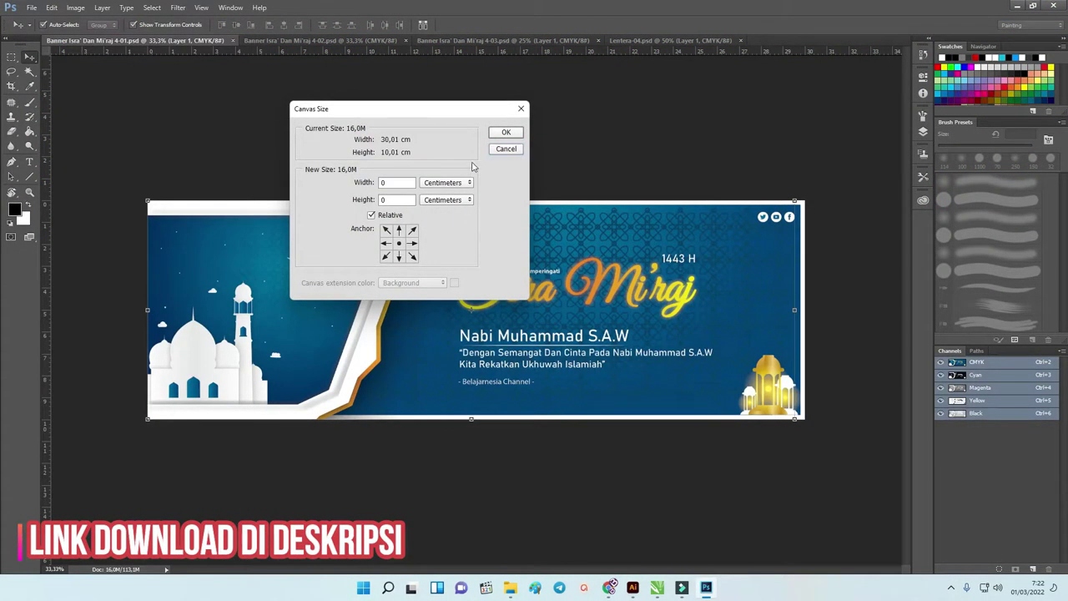
left_click(396, 182)
type("30")
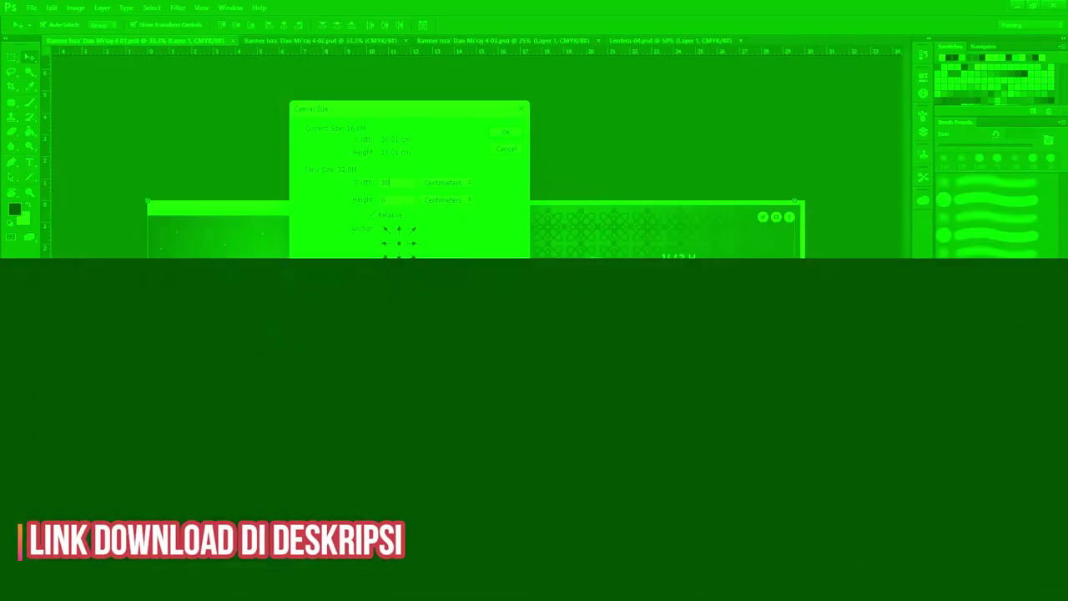
type("100")
left_click(439, 183)
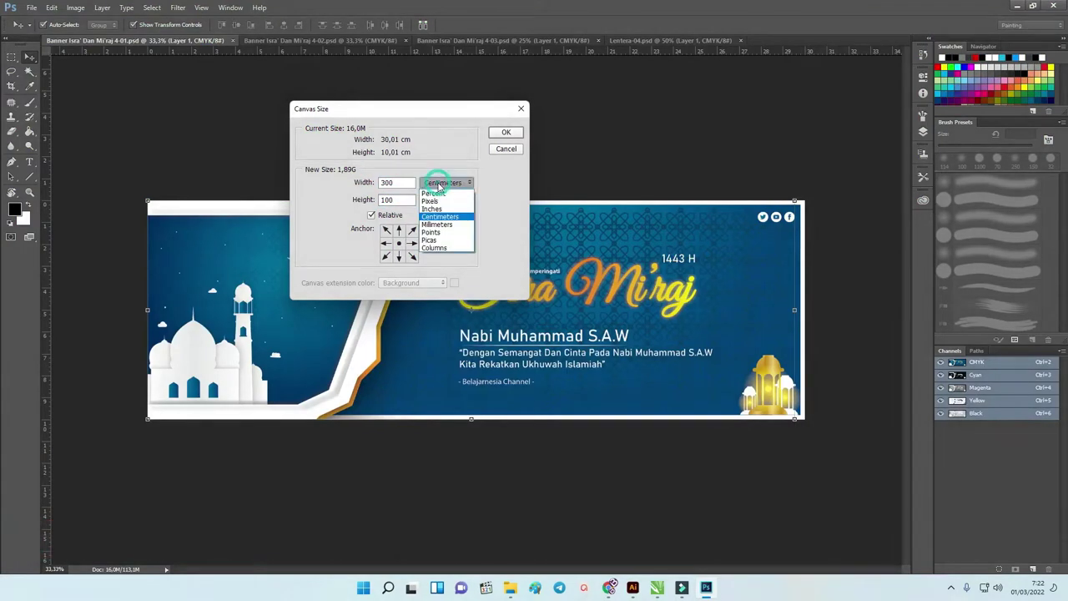
left_click(440, 182)
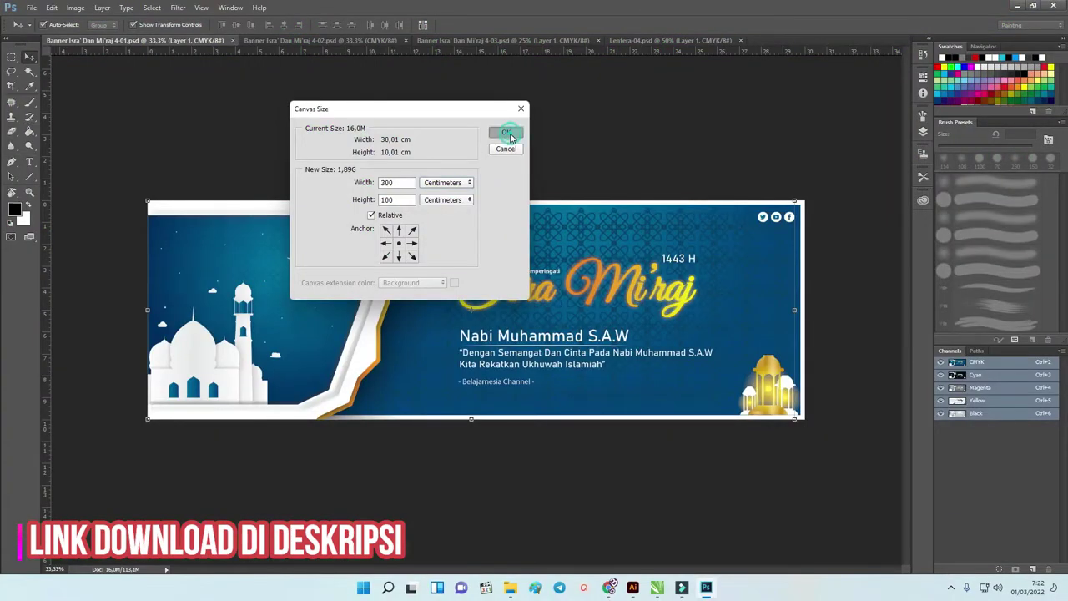
left_click(506, 133)
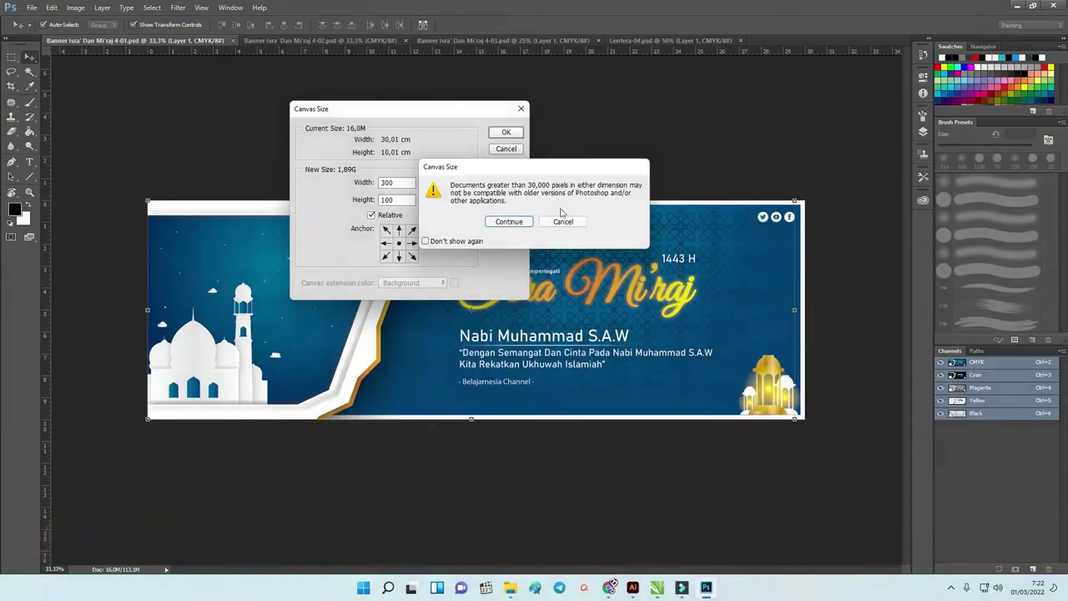
left_click(425, 241)
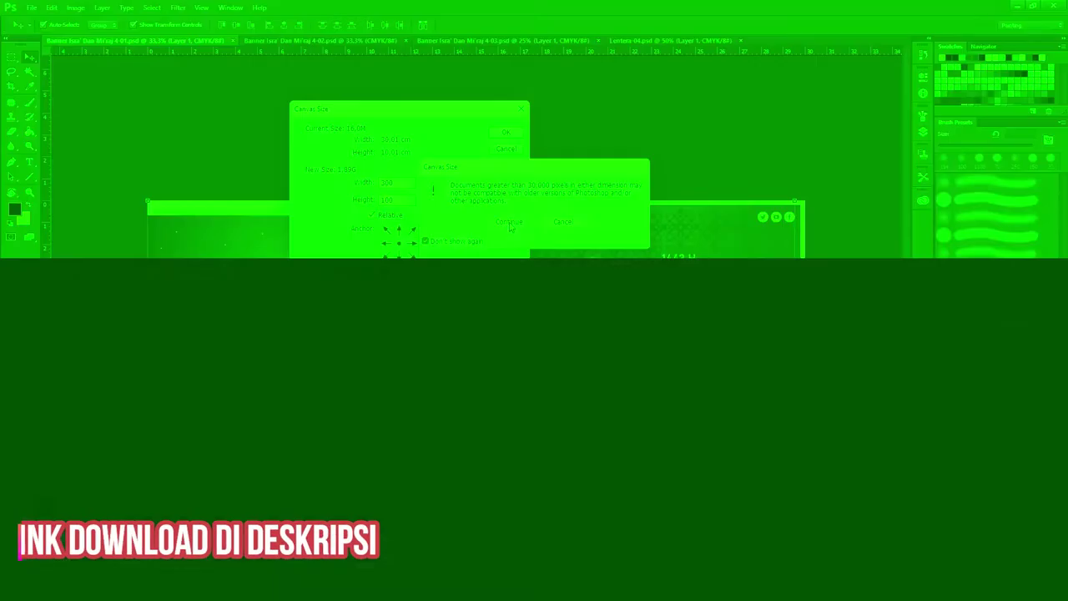
left_click(511, 223)
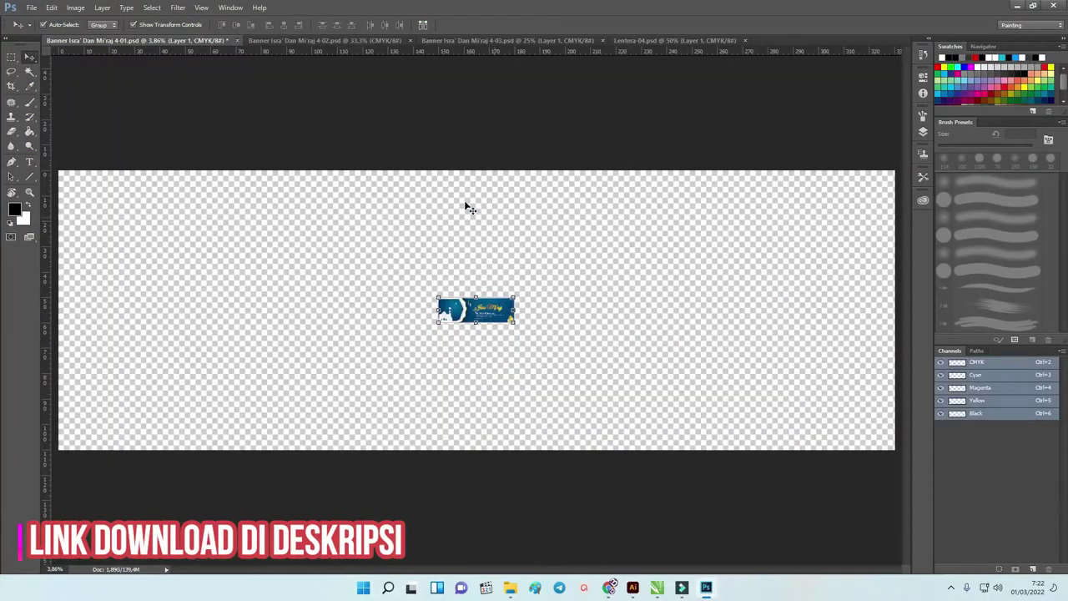
- Try to scale up the selected banner artwork to fill the enlarged canvas
left_click_drag(340, 191, 546, 367)
left_click_drag(514, 292, 749, 206)
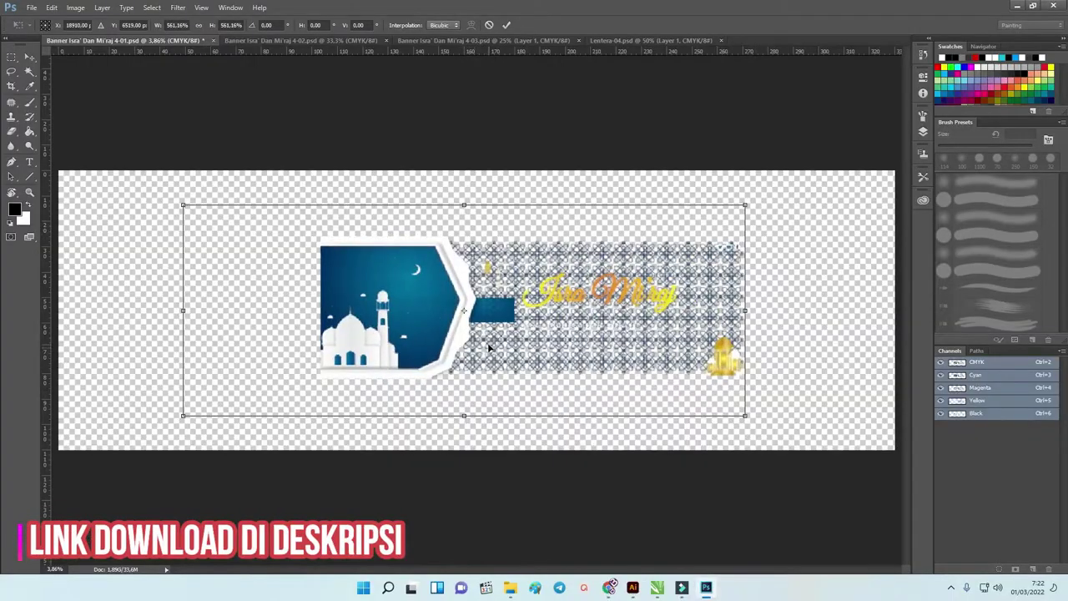
key("ctrl+z")
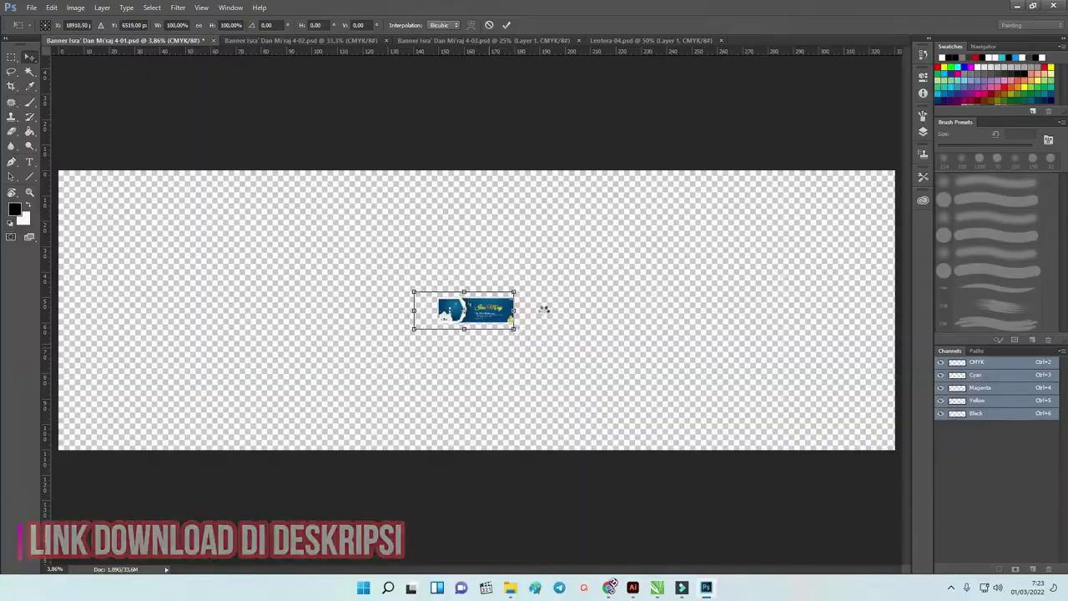
key("Return")
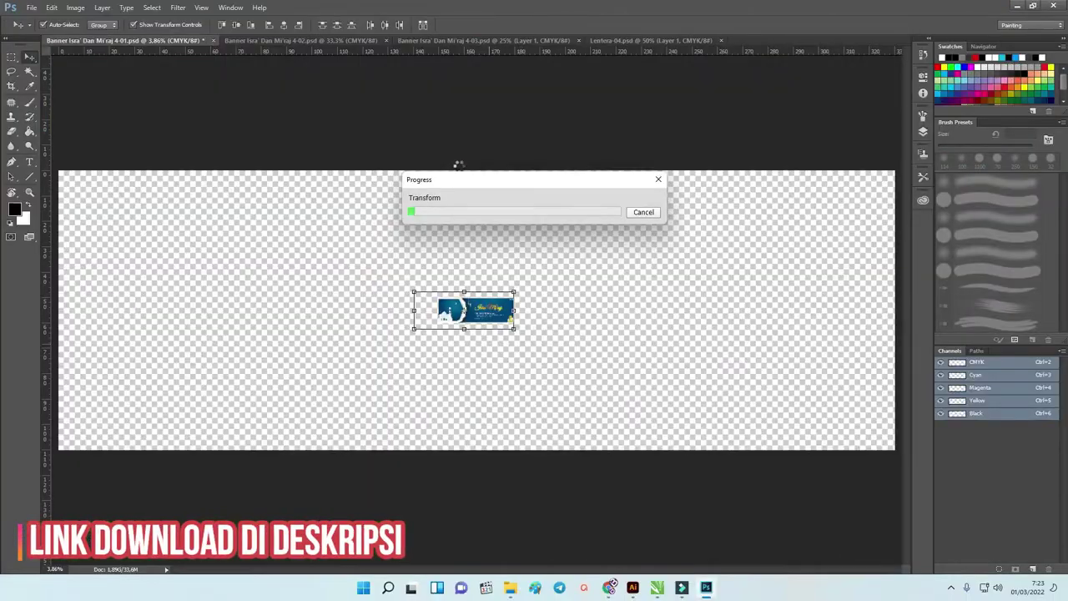
- Unlock the locked <Group>, <Image> and <Rectangle> layers of the banner
left_click(923, 131)
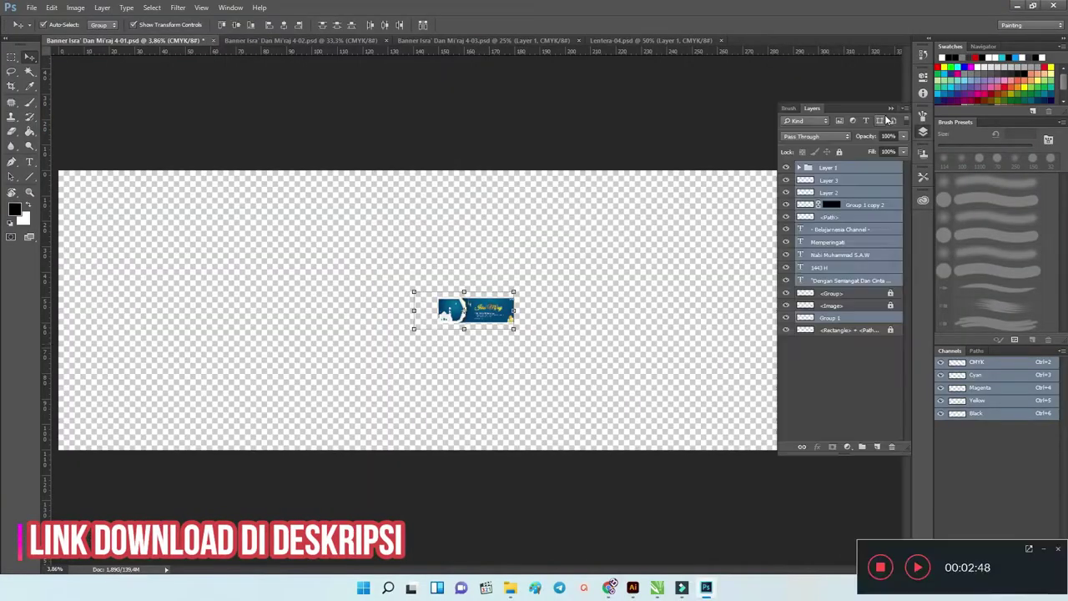
left_click(922, 131)
left_click(922, 131)
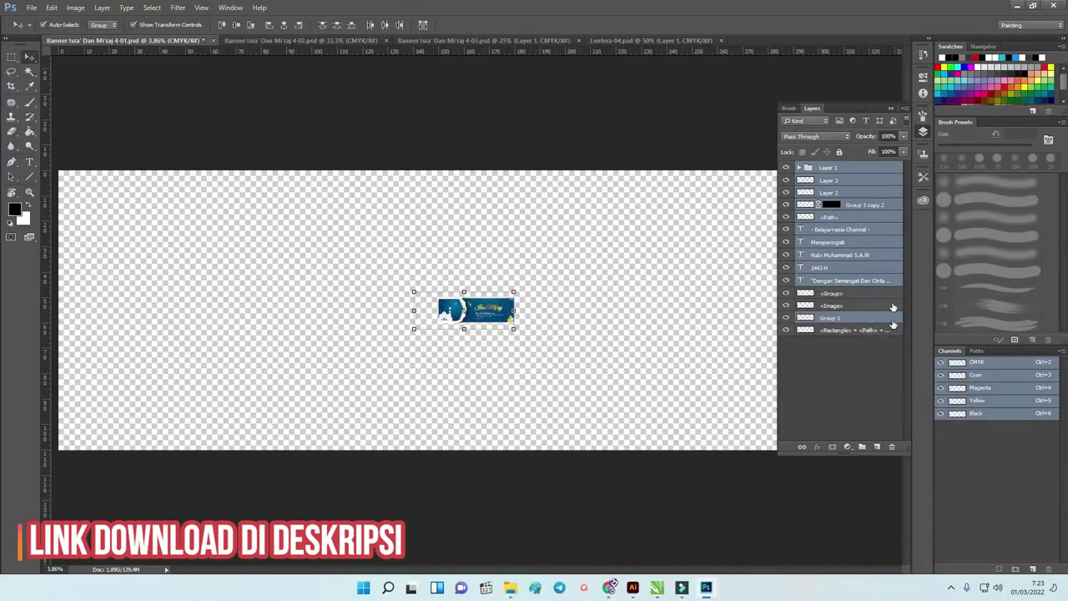
left_click(890, 109)
- Select all the banner artwork and scale it up proportionally to about 1123% so it spans the canvas width
left_click_drag(295, 158, 582, 379)
key("ctrl+t")
left_click_drag(659, 242, 897, 159)
left_click_drag(841, 222, 837, 193)
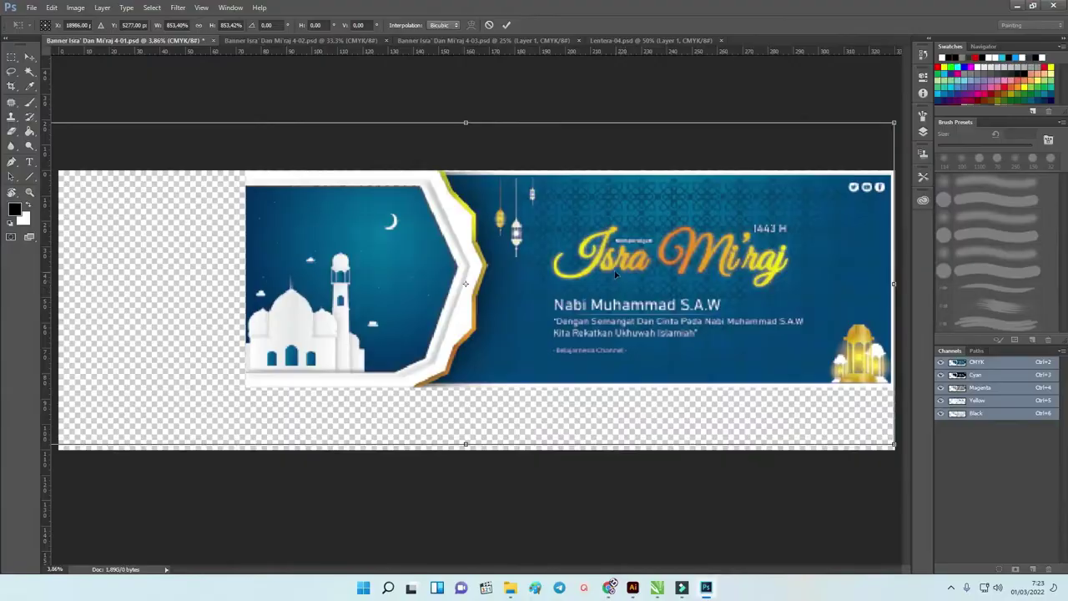
key("ctrl+minus")
key("ctrl+minus")
key("ctrl+minus")
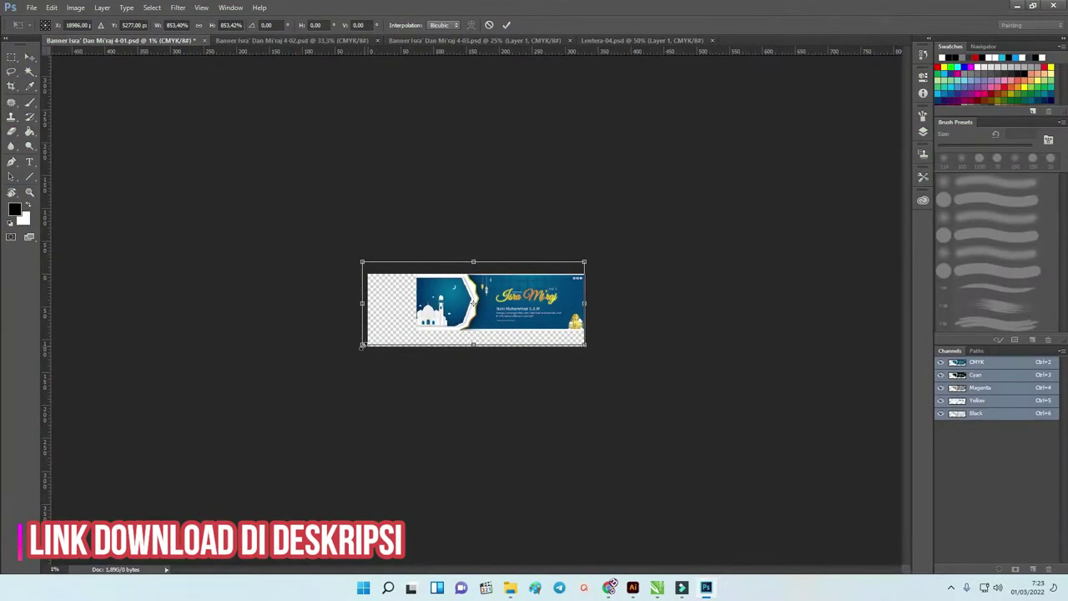
left_click_drag(363, 346, 292, 372)
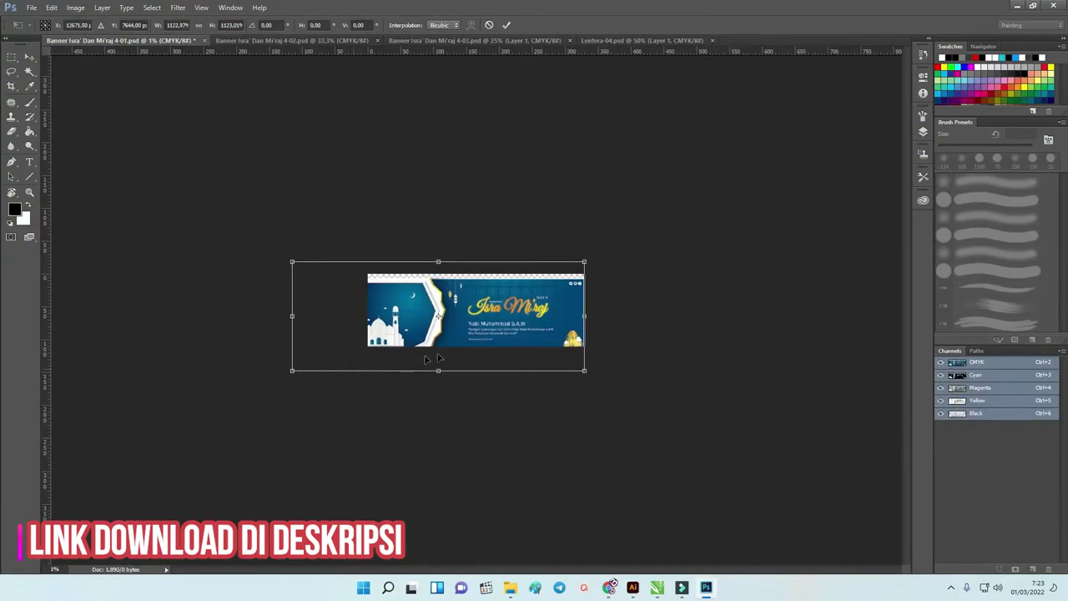
- Nudge the scaled artwork upward to a Y position of 6844 px, shrink it slightly to fit the canvas and apply the transform
key("Up")
key("Up")
key("Up")
key("Up")
key("Up")
key("Up")
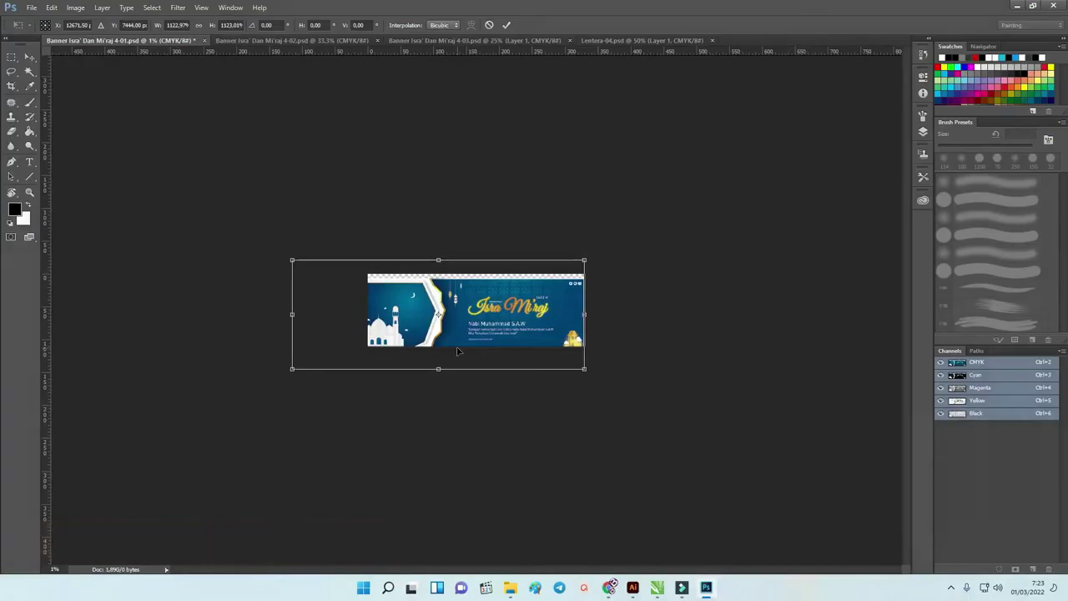
key("Up")
key("Up")
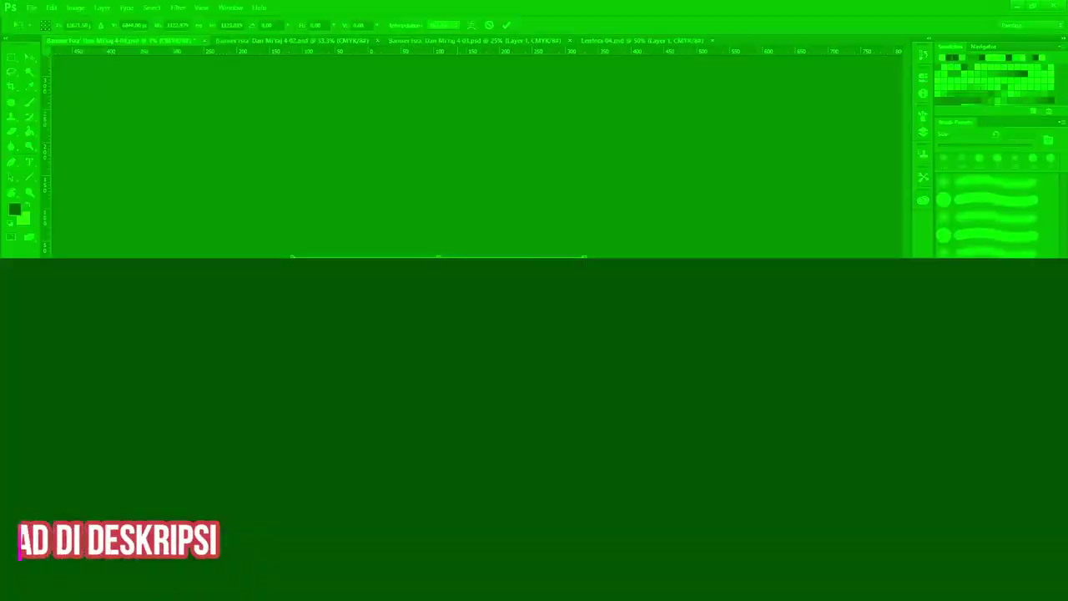
scroll(406, 331, "up", 1)
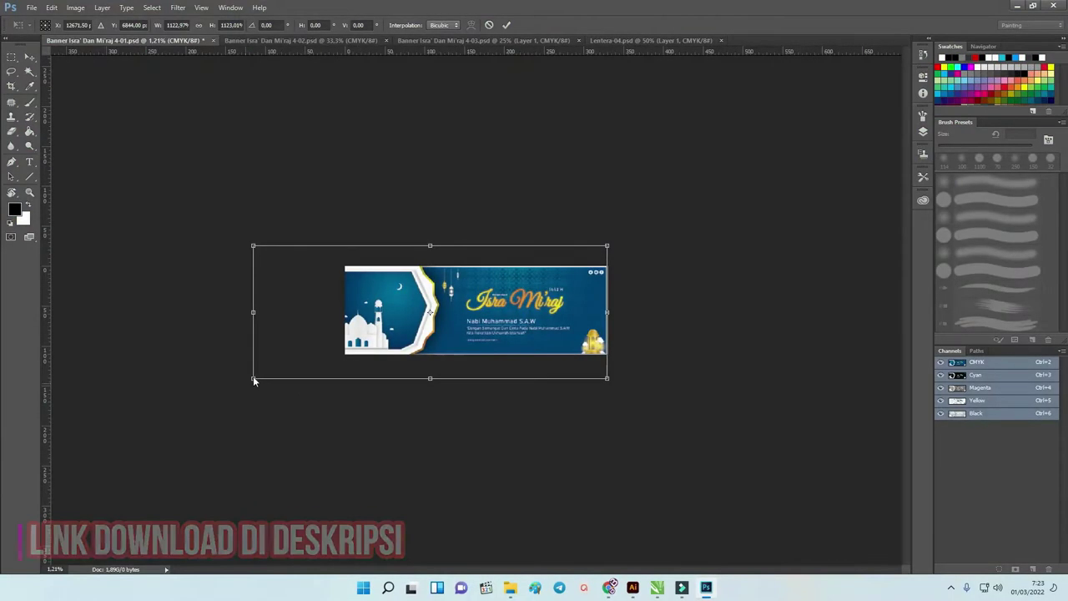
left_click_drag(252, 380, 260, 375)
key("Return")
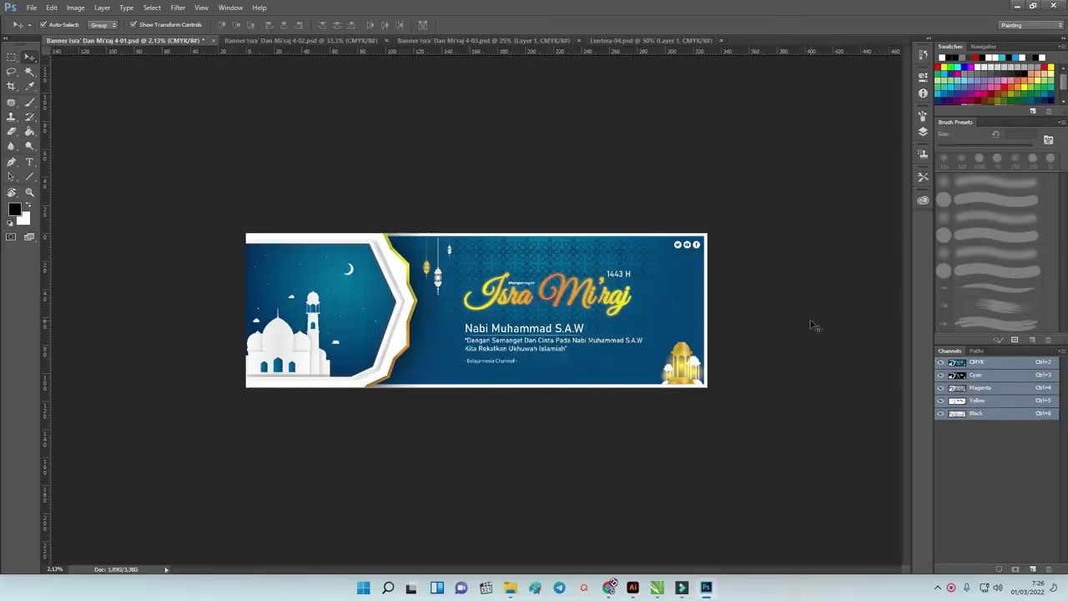
- Examine the enlarged banner's details up close and the contents of the Layer 1 group
key("ctrl+plus")
key("ctrl+plus")
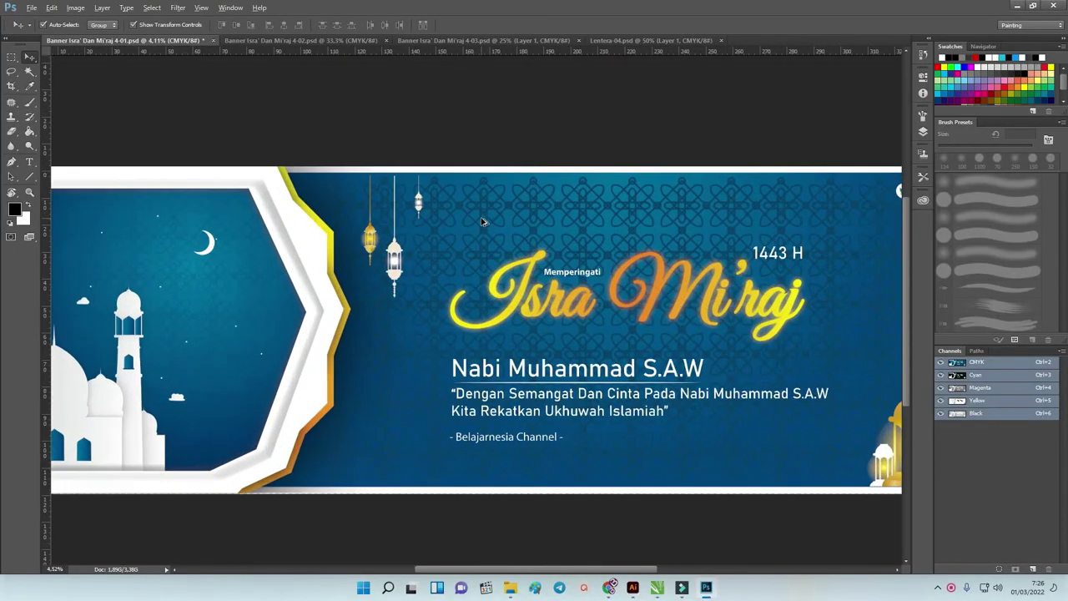
scroll(482, 221, "up", 2)
scroll(445, 210, "down", 1)
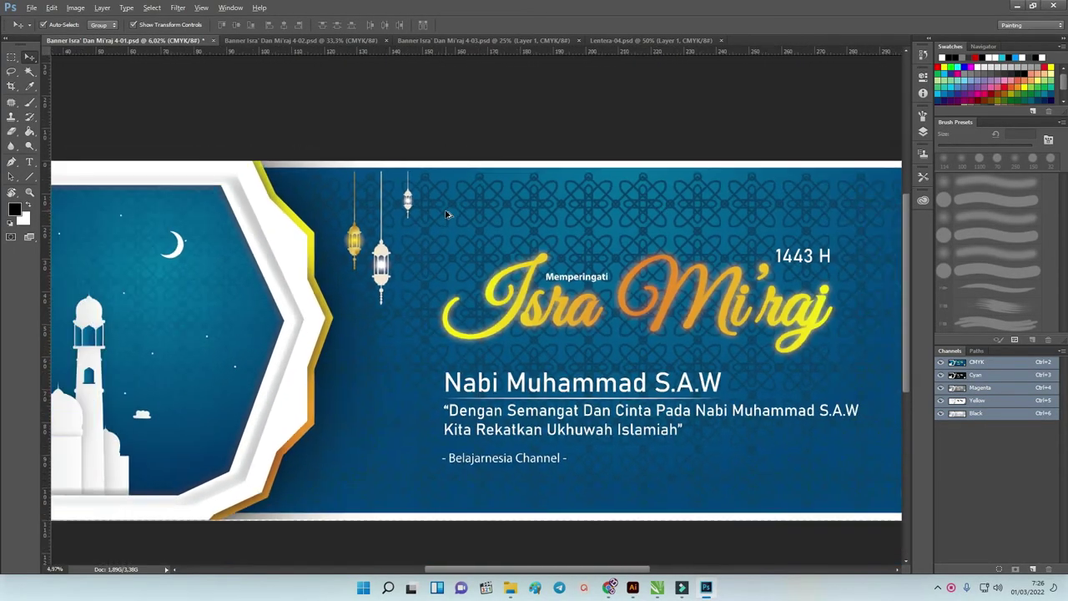
scroll(445, 215, "down", 2)
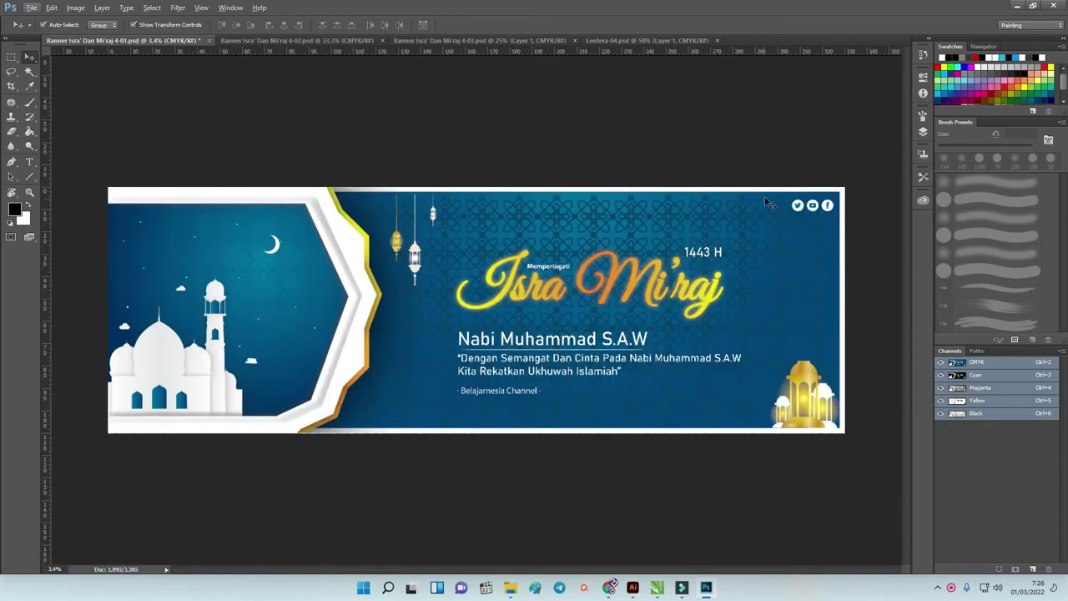
left_click(923, 131)
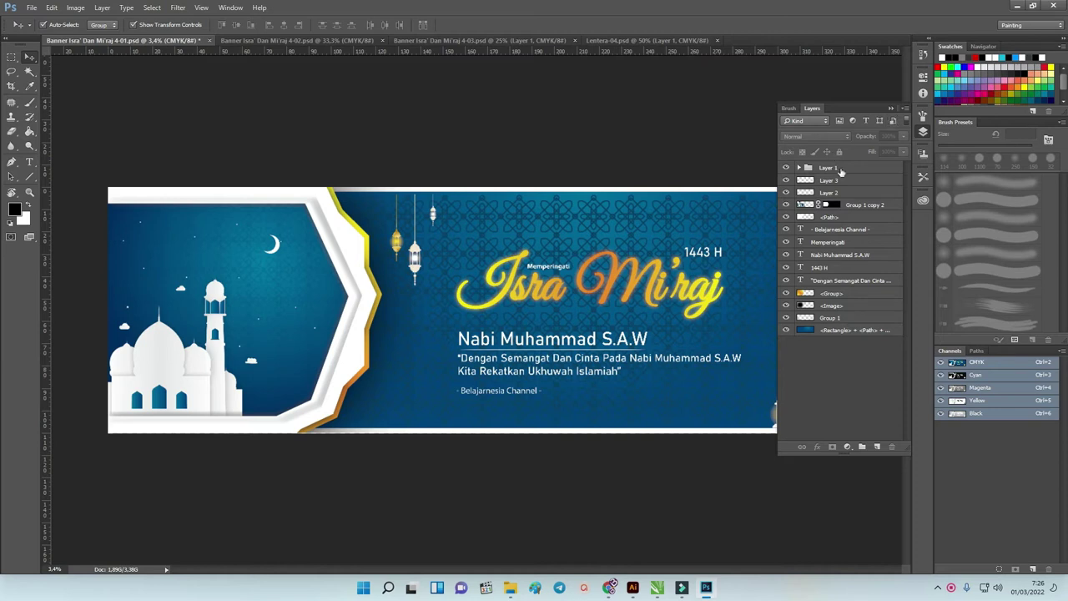
left_click(799, 168)
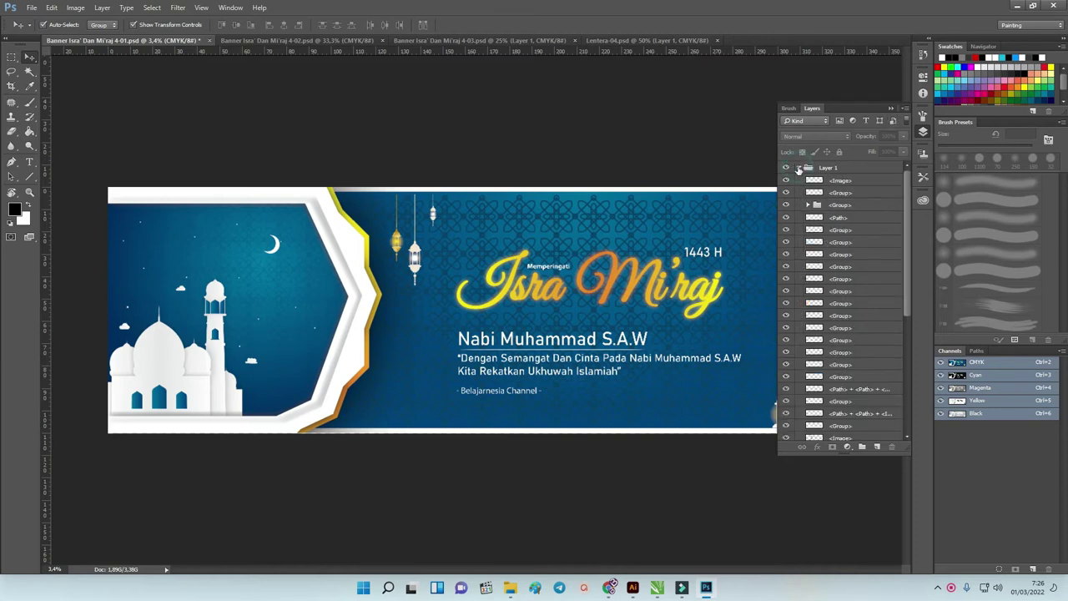
left_click(800, 168)
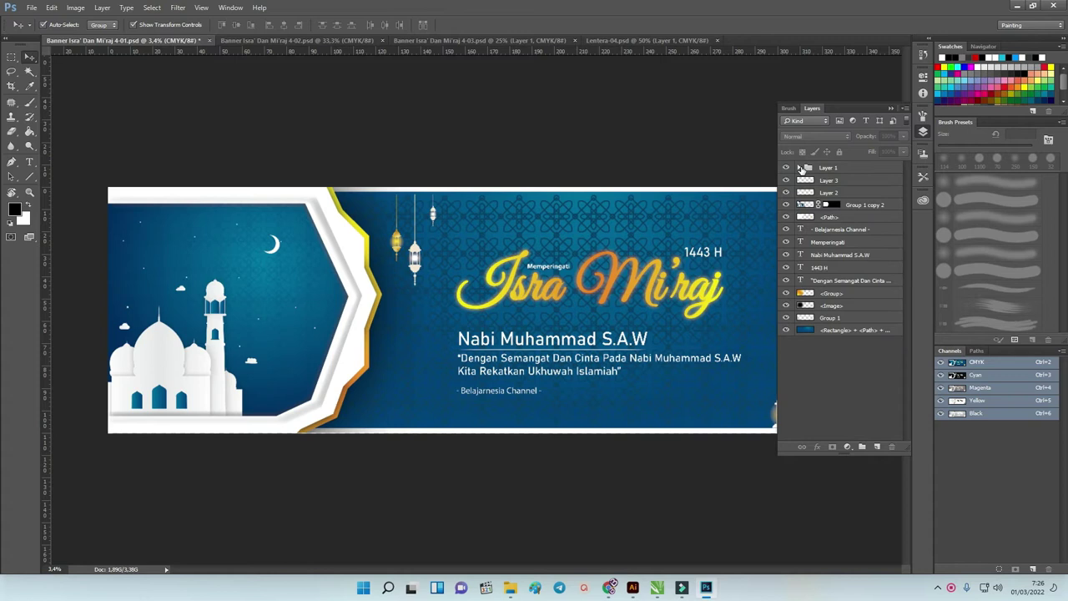
- Check the editable text of the "- Belajarnesia Channel -", "Memperingati" and "Nabi Muhammad S.A.W" layers
left_click(667, 296)
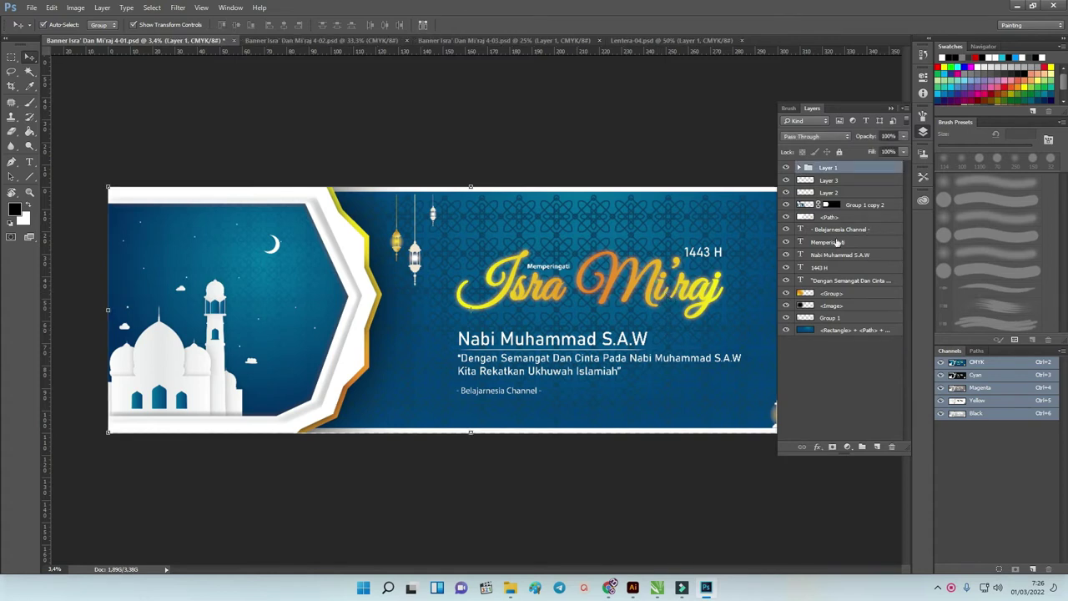
double_click(800, 229)
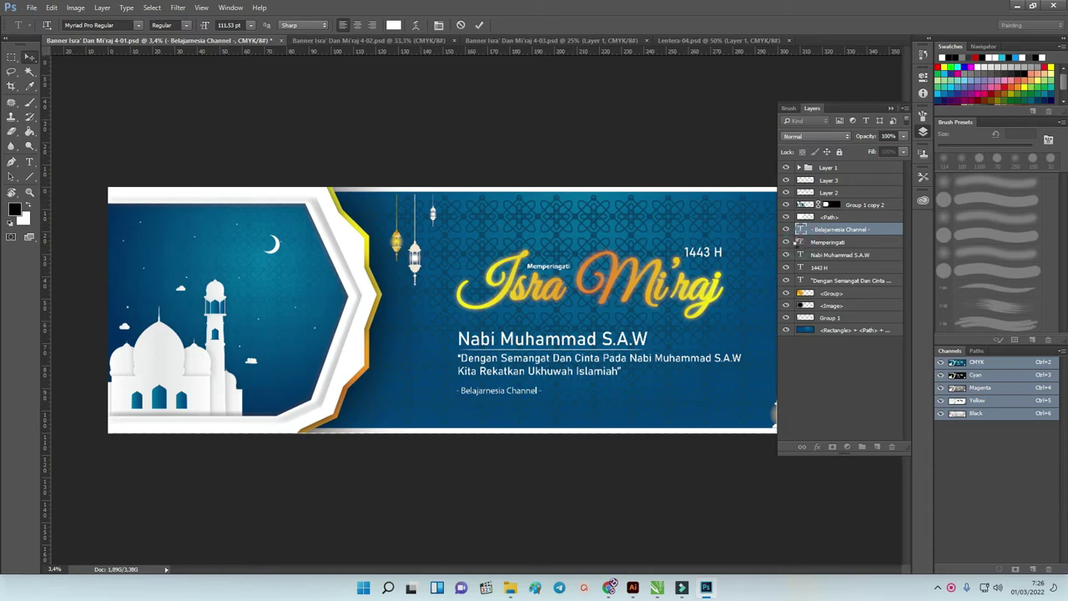
double_click(798, 243)
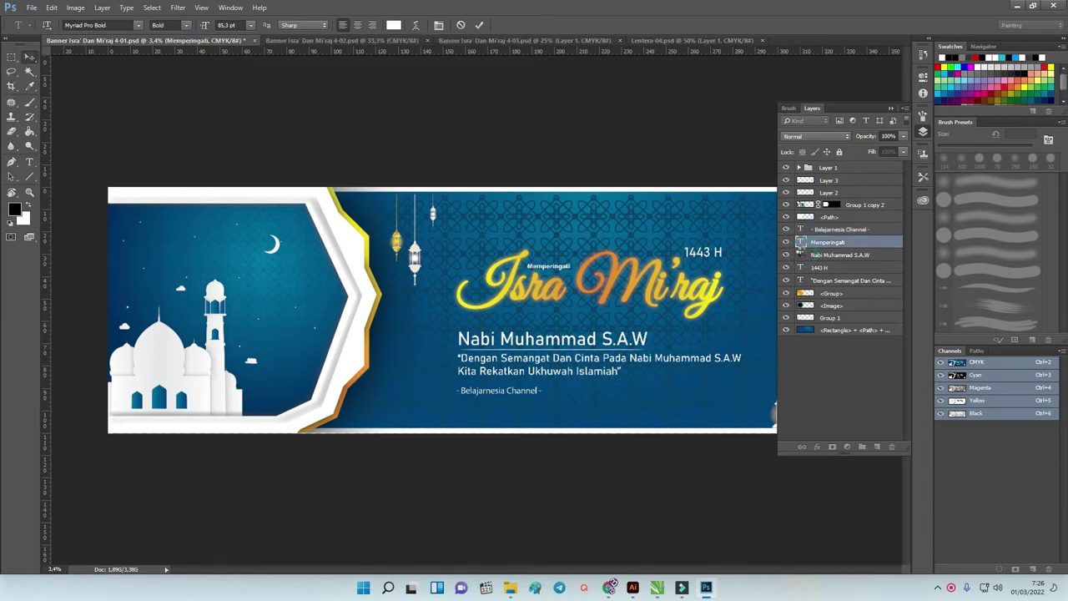
double_click(800, 254)
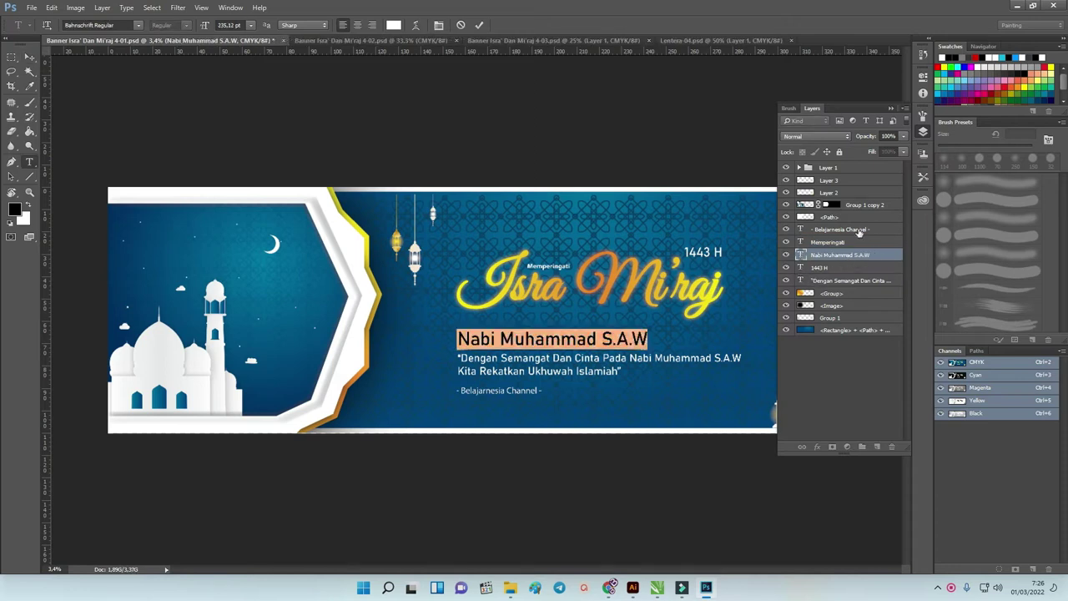
key("ctrl+h")
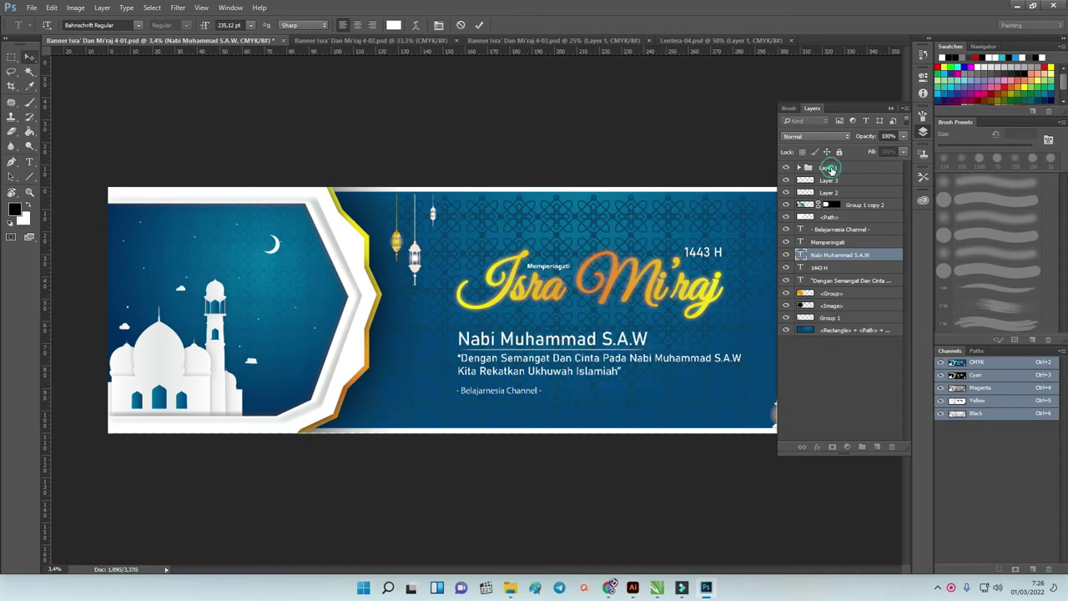
- Ungroup the Layer 1 group so its contents become separate layers
left_click(825, 167)
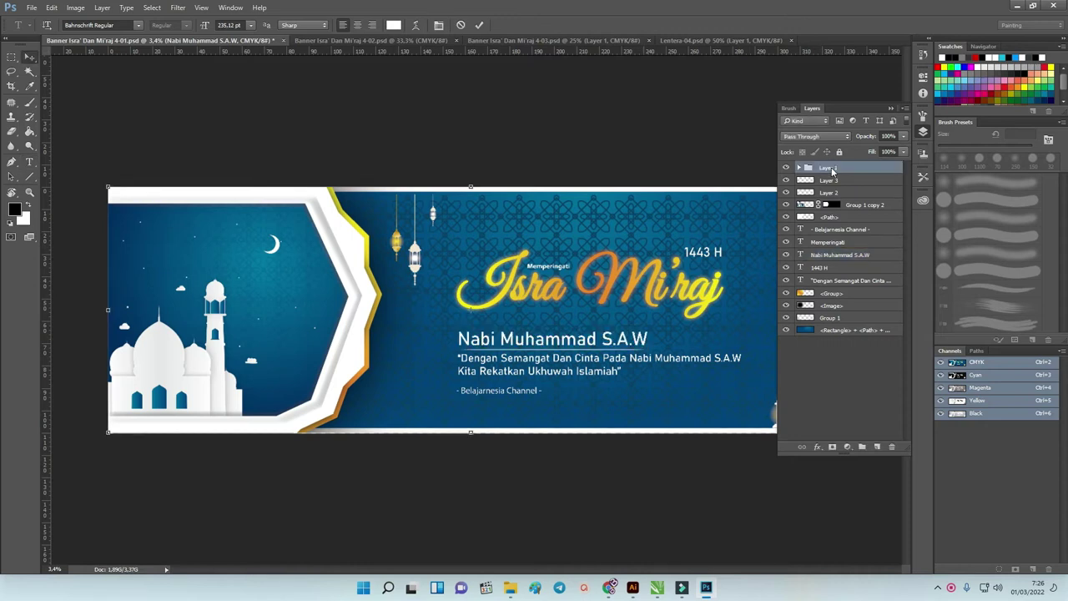
right_click(829, 169)
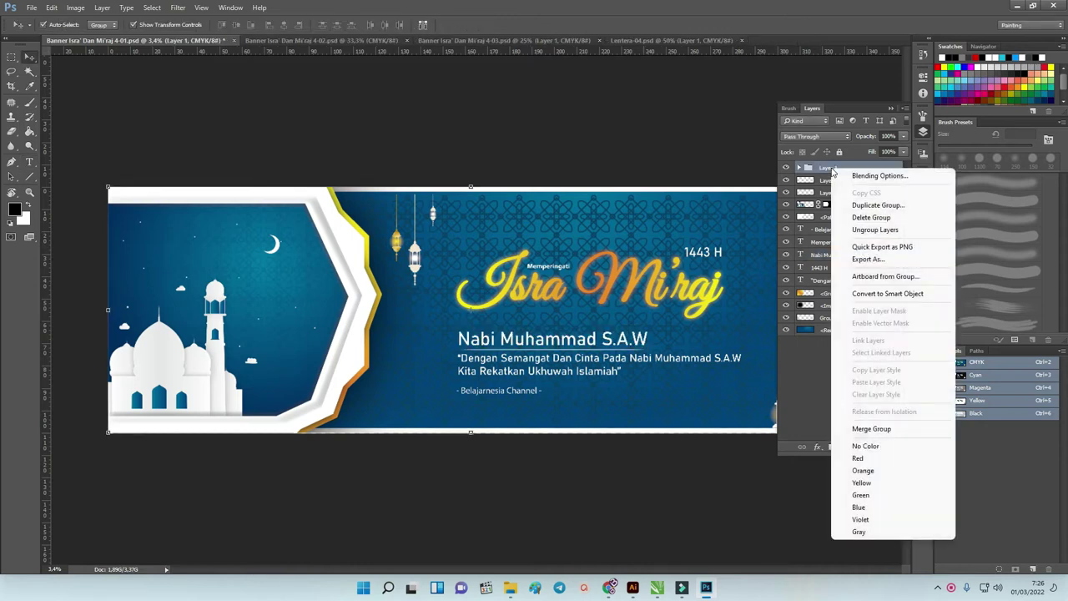
left_click(876, 231)
scroll(867, 218, "down", 1)
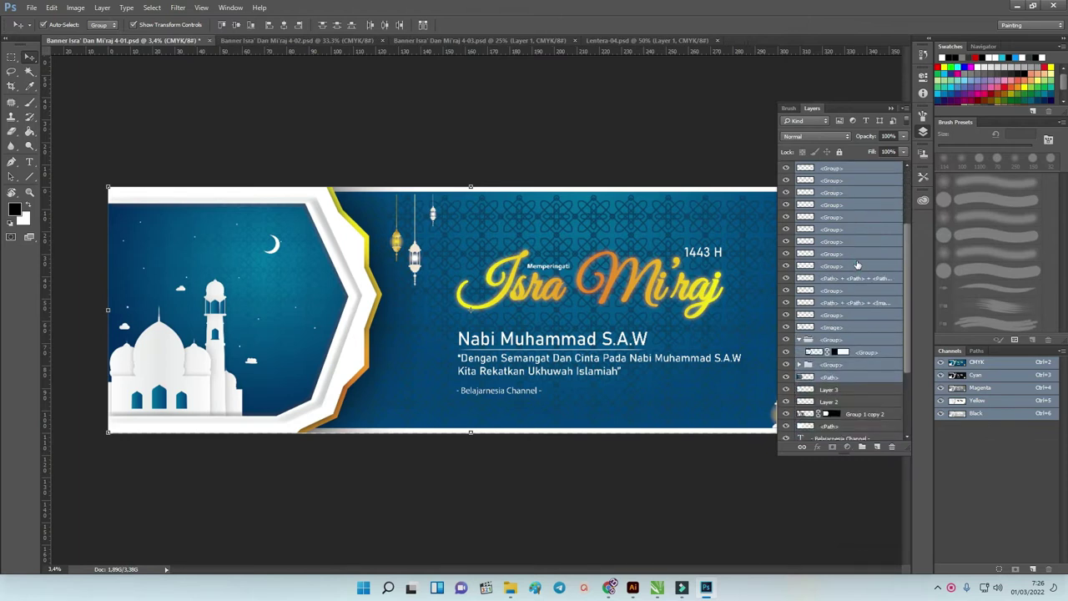
- Identify the golden "Isra Mi'raj" title's image layer by temporarily toggling its visibility and that of the layer below it
key("F7")
left_click_drag(656, 275, 655, 266)
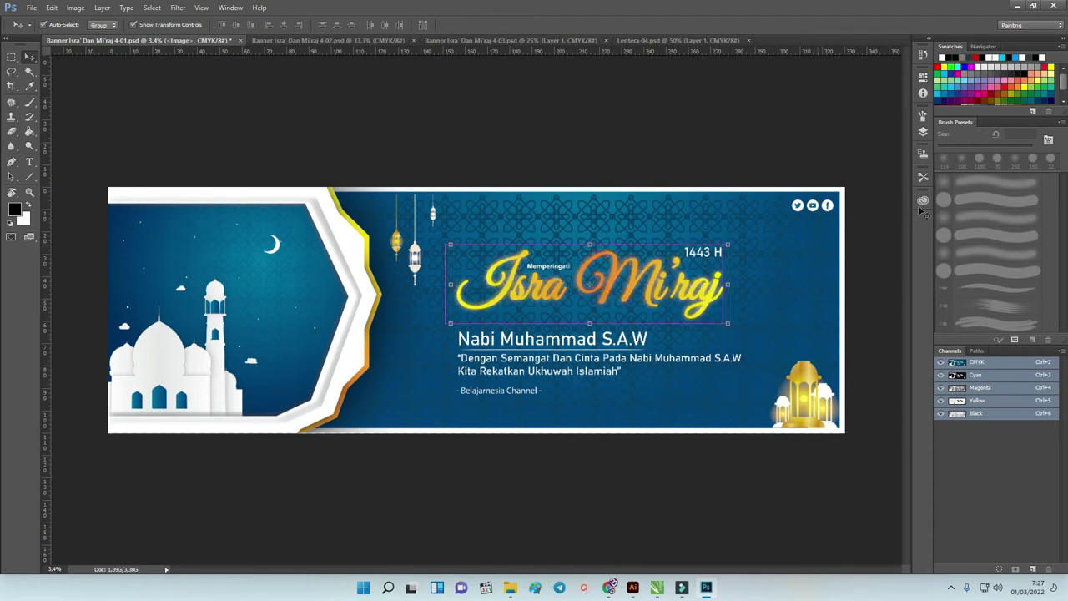
left_click(923, 134)
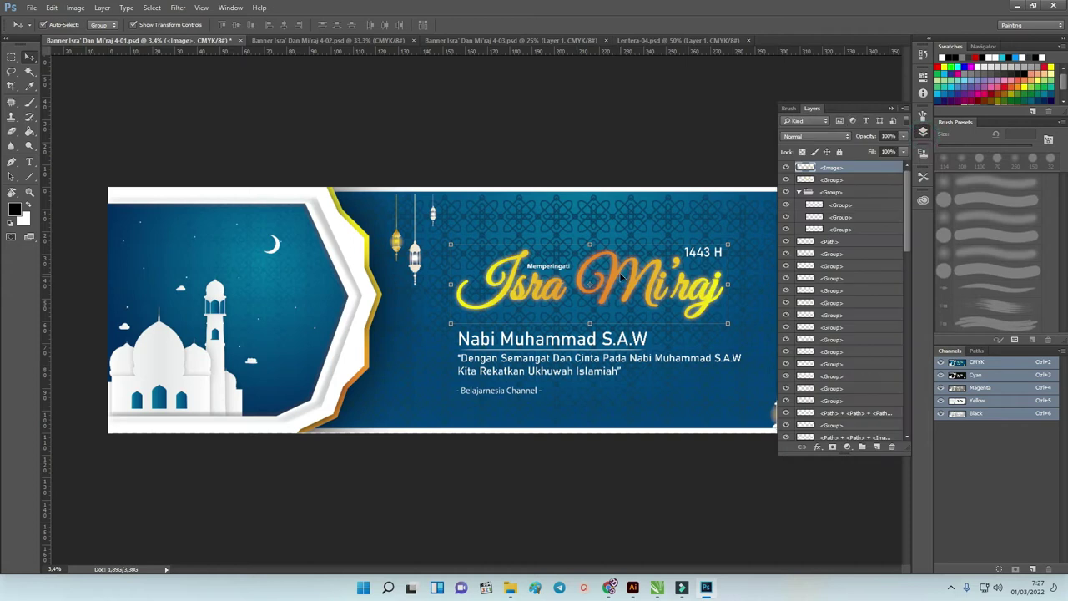
left_click(785, 167)
left_click(785, 179)
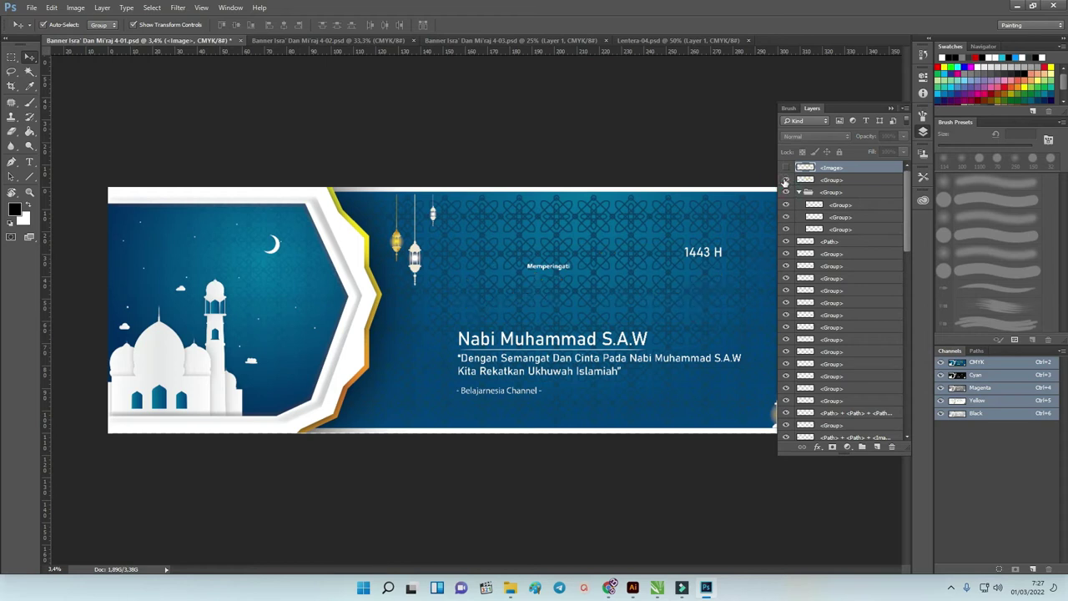
left_click(785, 180)
left_click(785, 168)
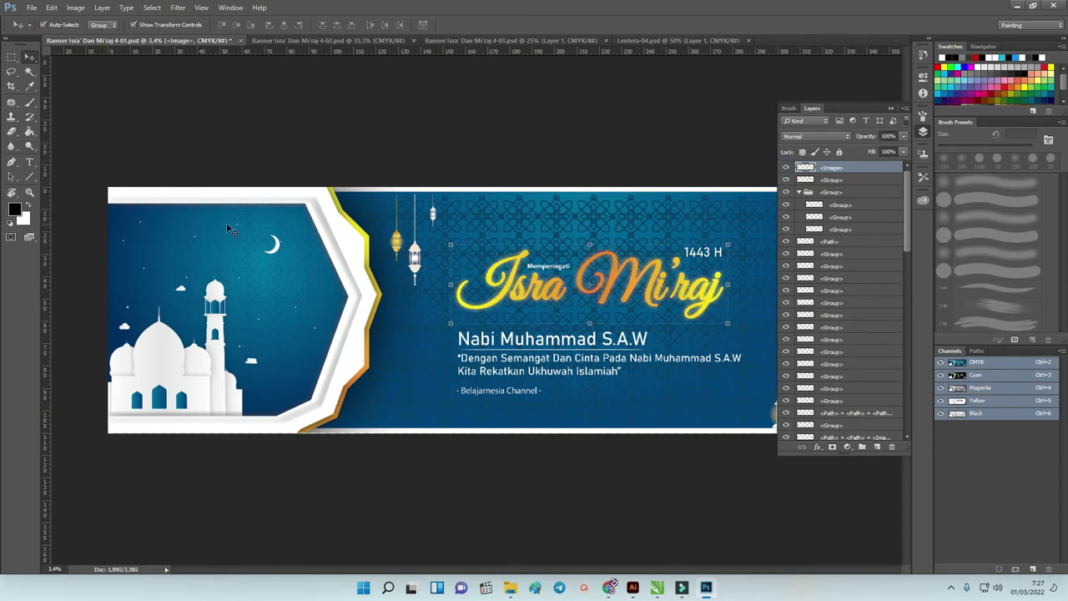
- Add a new text layer reading "Isra Mi'raj" above the golden title
left_click(28, 161)
left_click(509, 231)
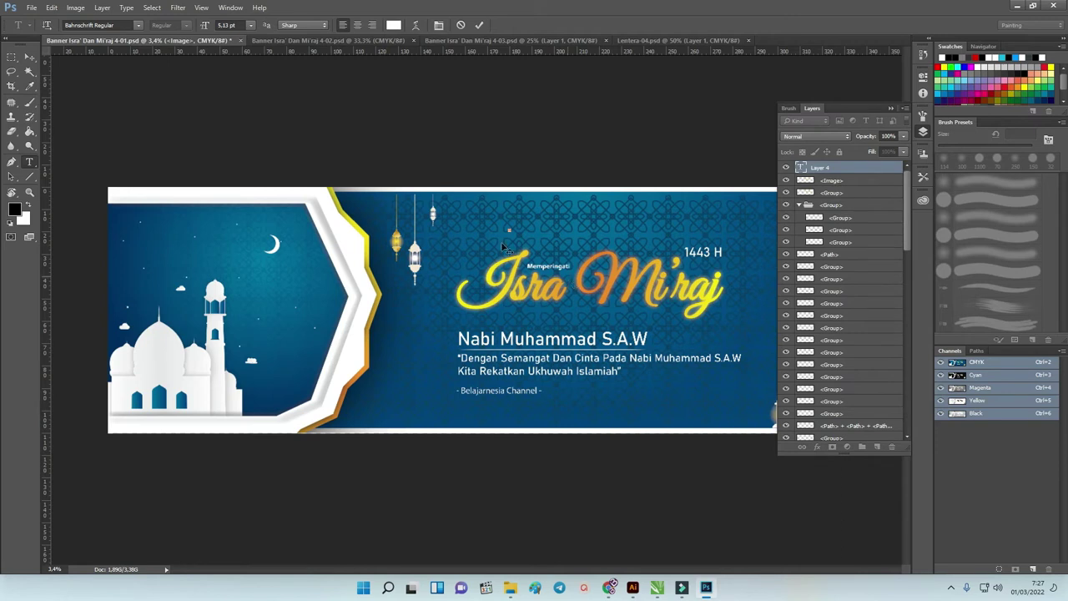
left_click(28, 57)
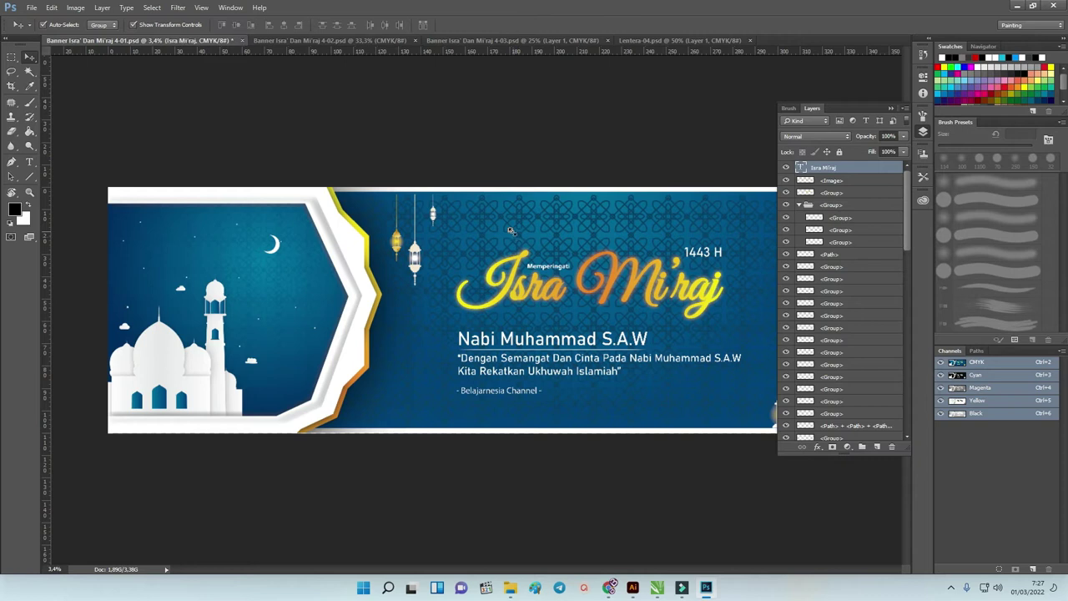
- Scale the new "Isra Mi'raj" text proportionally to about 13763% and place it just above the golden title
key("ctrl+t")
left_click_drag(722, 323, 745, 335)
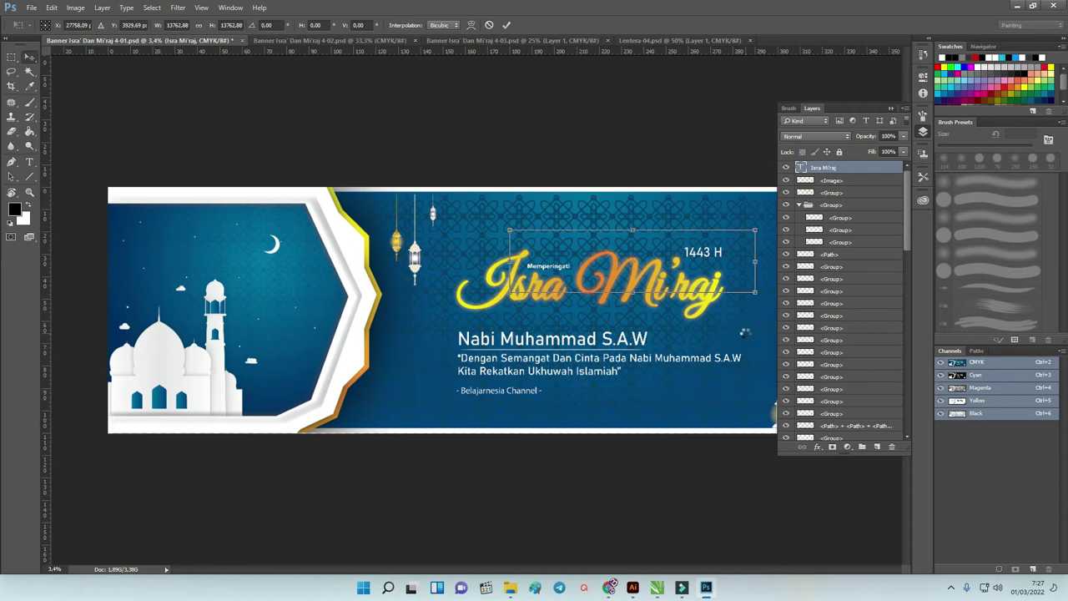
key("Return")
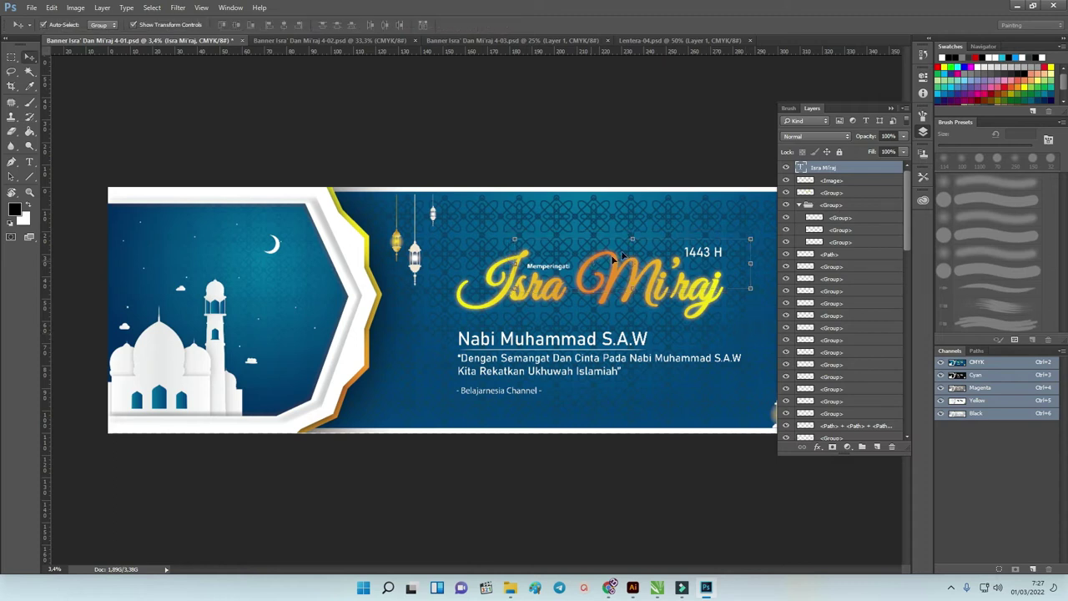
left_click_drag(657, 250, 632, 221)
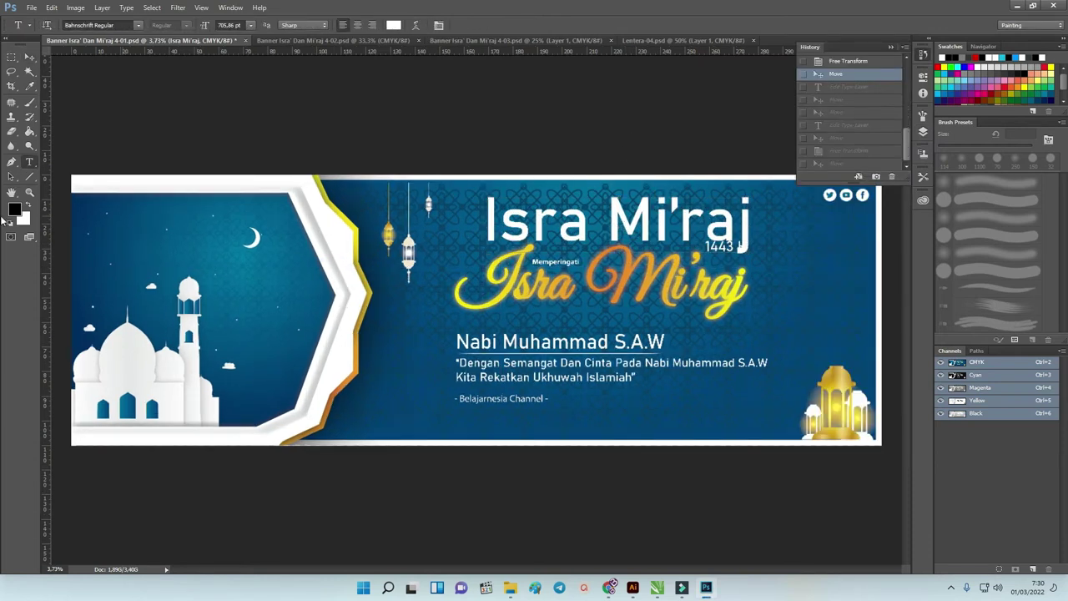
- Change the font of the whole new "Isra Mi'raj" text to Great Vibes Regular
left_click(624, 207)
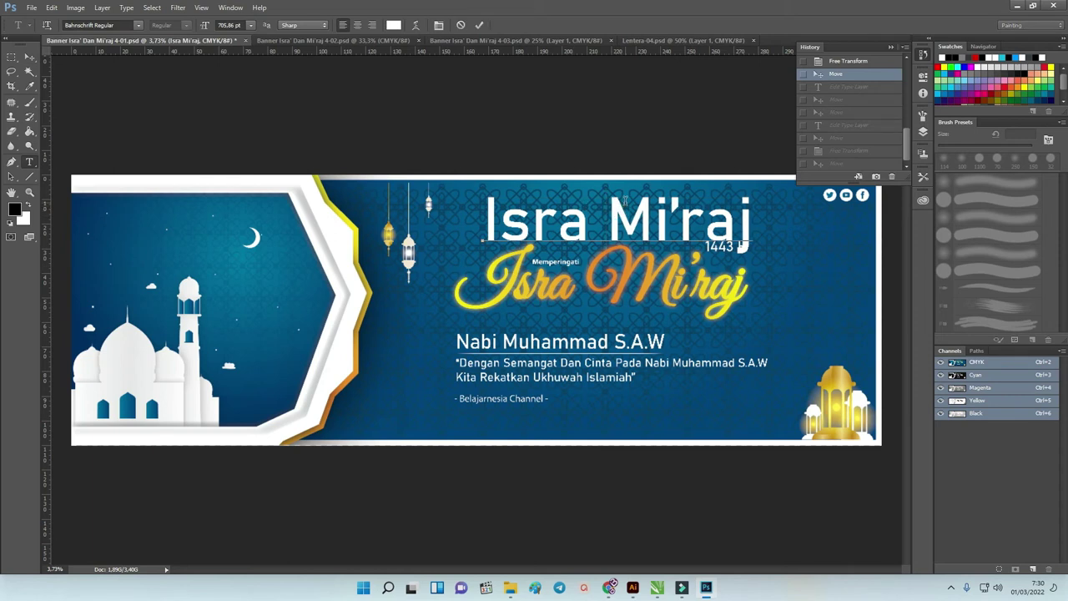
key("ctrl+a")
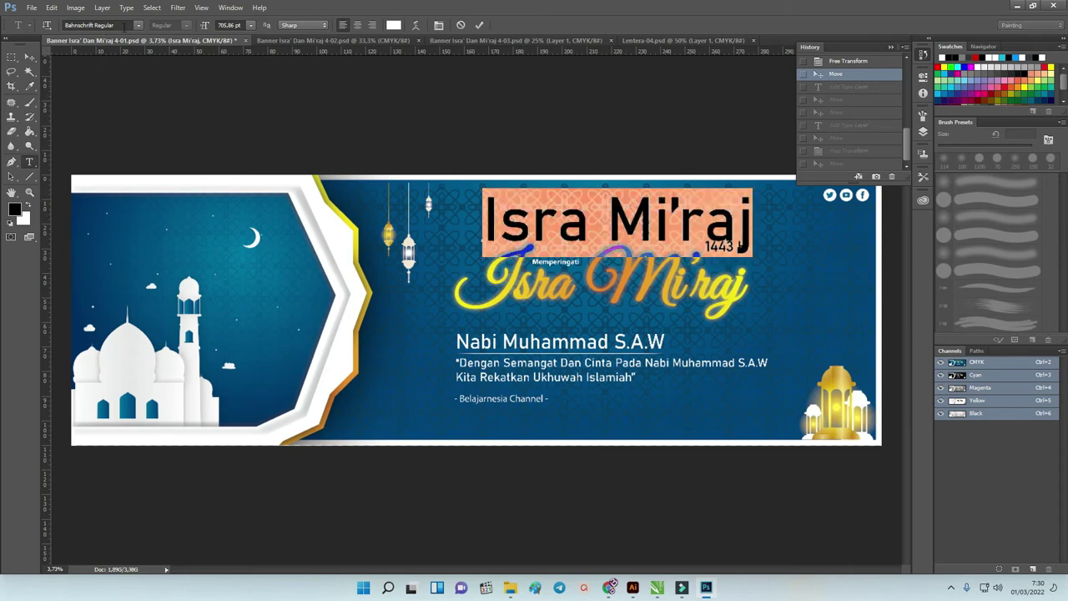
left_click(124, 26)
type("gre")
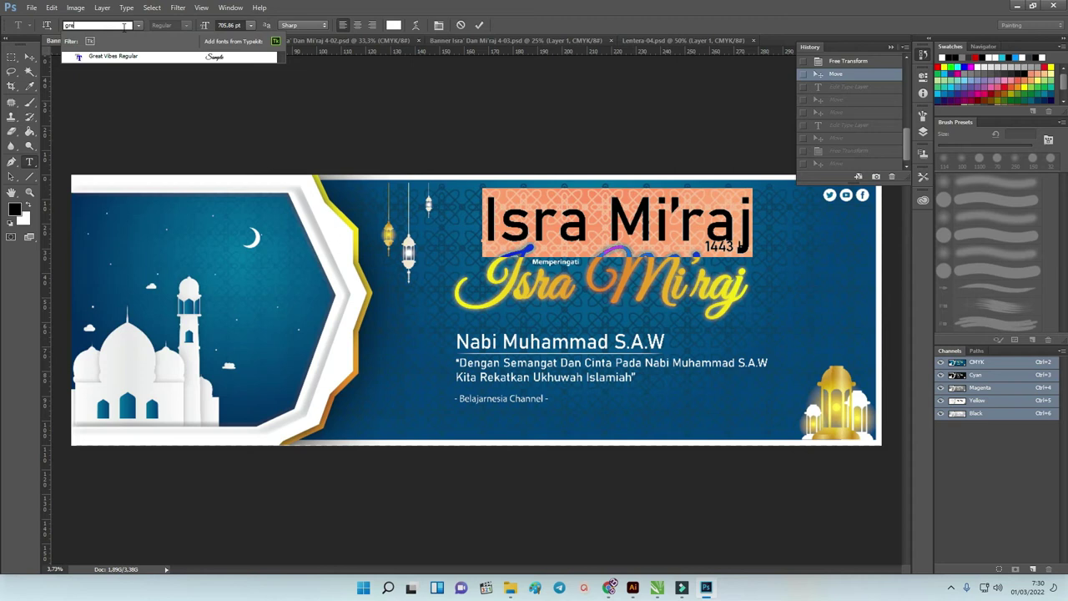
type("a")
left_click(130, 56)
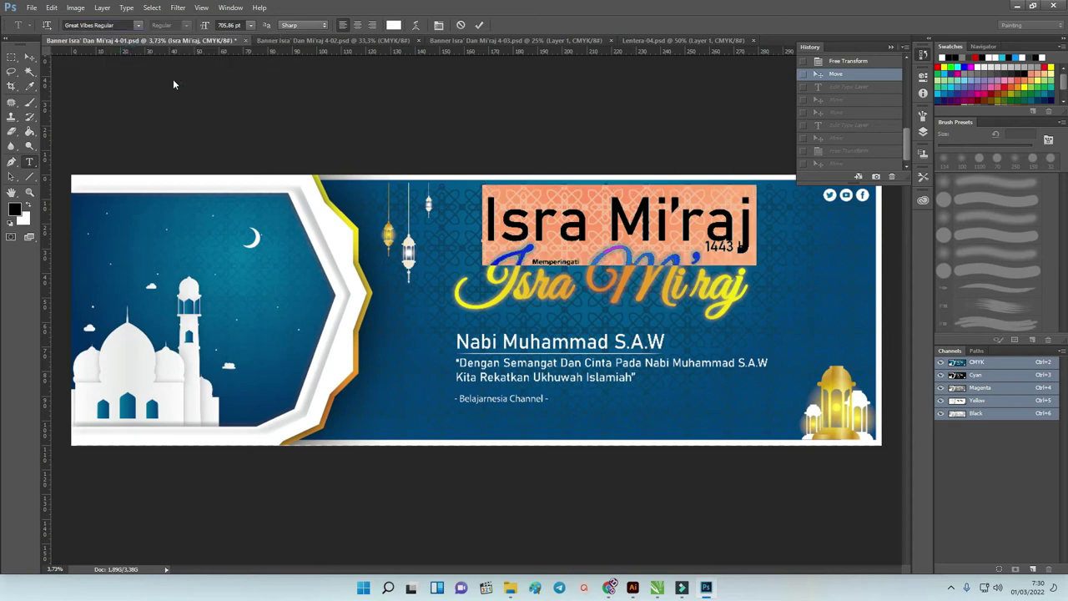
left_click(28, 58)
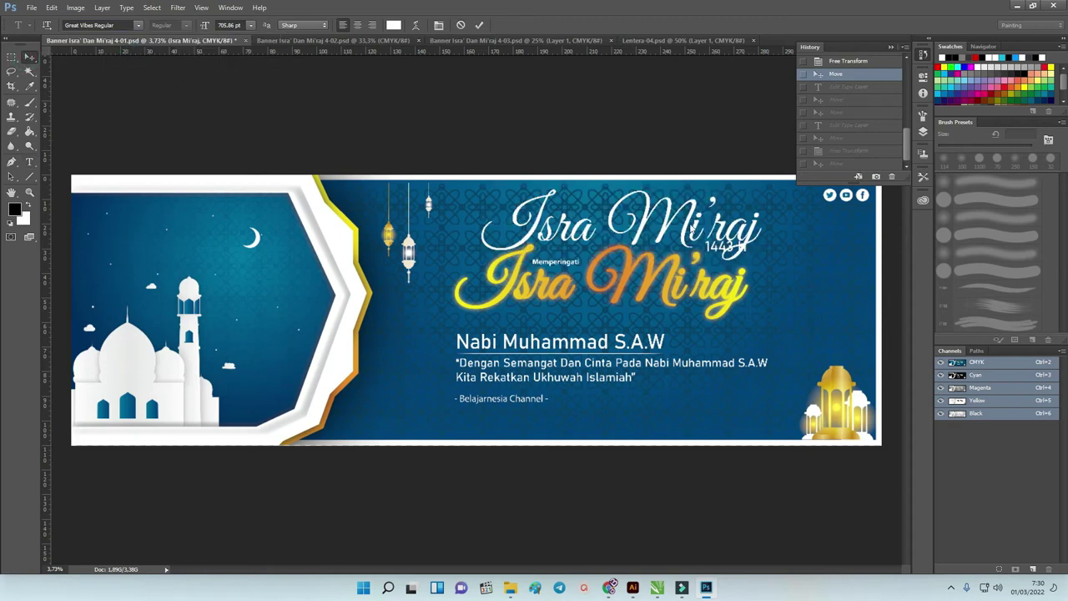
- Scale the script "Isra Mi'raj" text down to about 84% and reposition it above the golden title
key("ctrl+shift+z")
key("ctrl+shift+z")
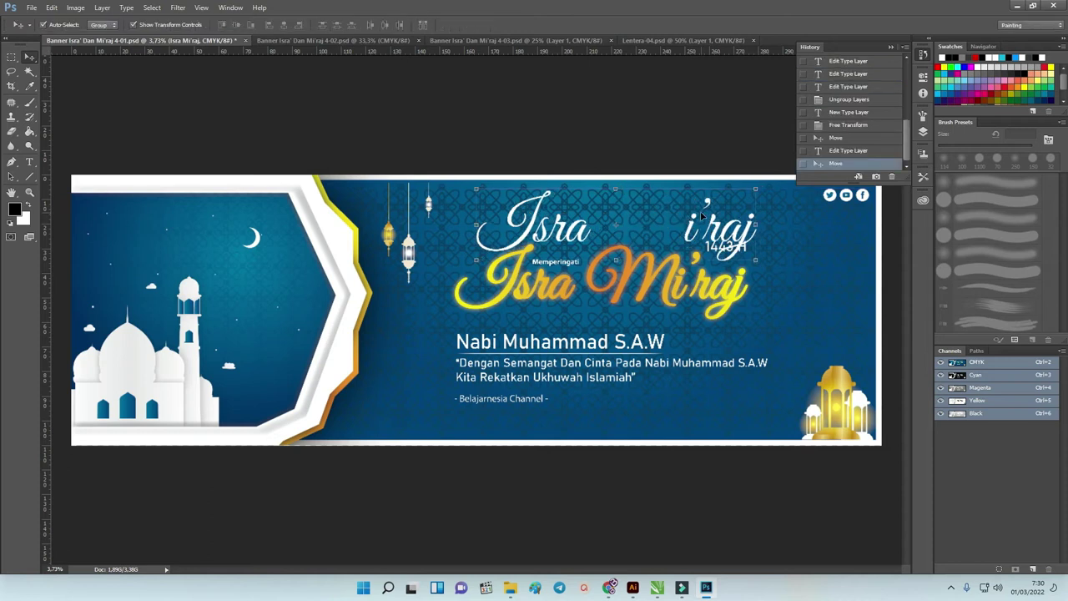
mouse_move(755, 193)
left_mouse_down()
mouse_move(723, 198)
mouse_move(760, 187)
left_mouse_up()
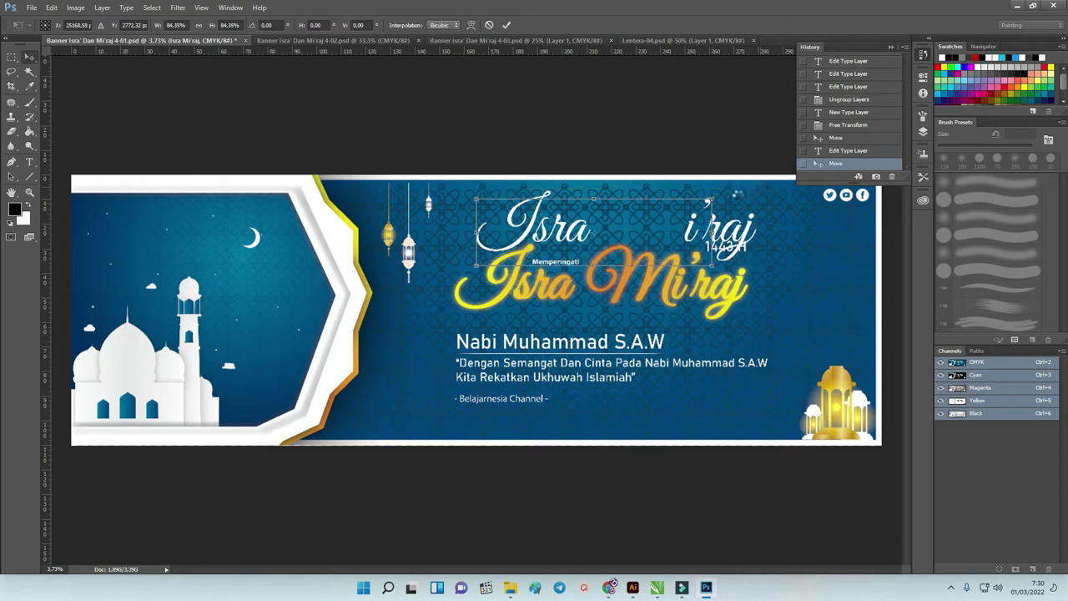
key("Return")
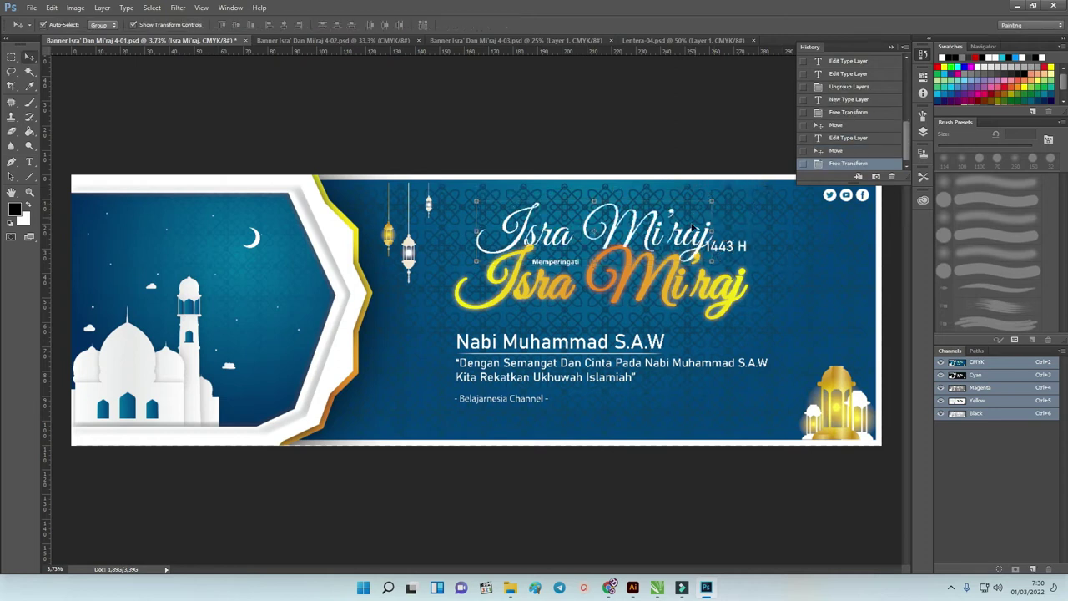
left_click_drag(683, 237, 697, 224)
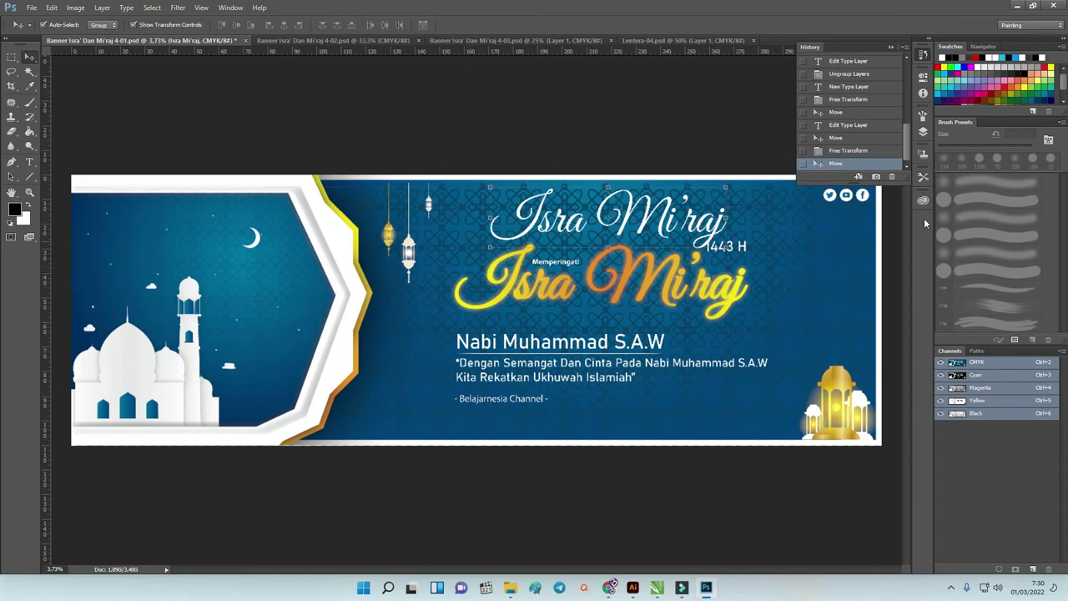
- Add a Gradient Overlay to the new "Isra Mi'raj" text layer and open its gradient for editing
left_click(923, 131)
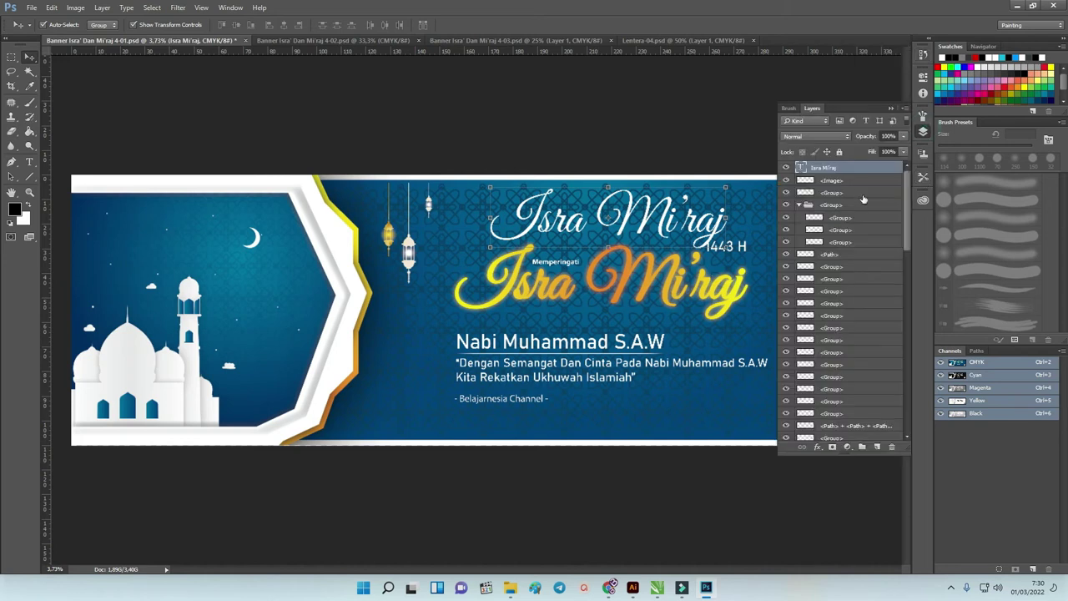
right_click(845, 168)
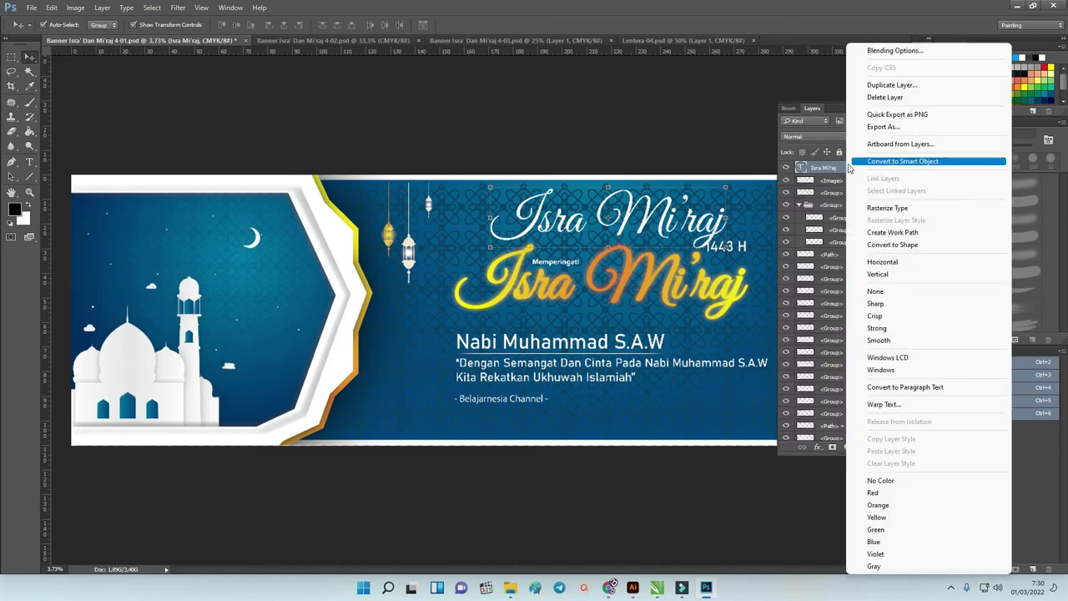
left_click(882, 41)
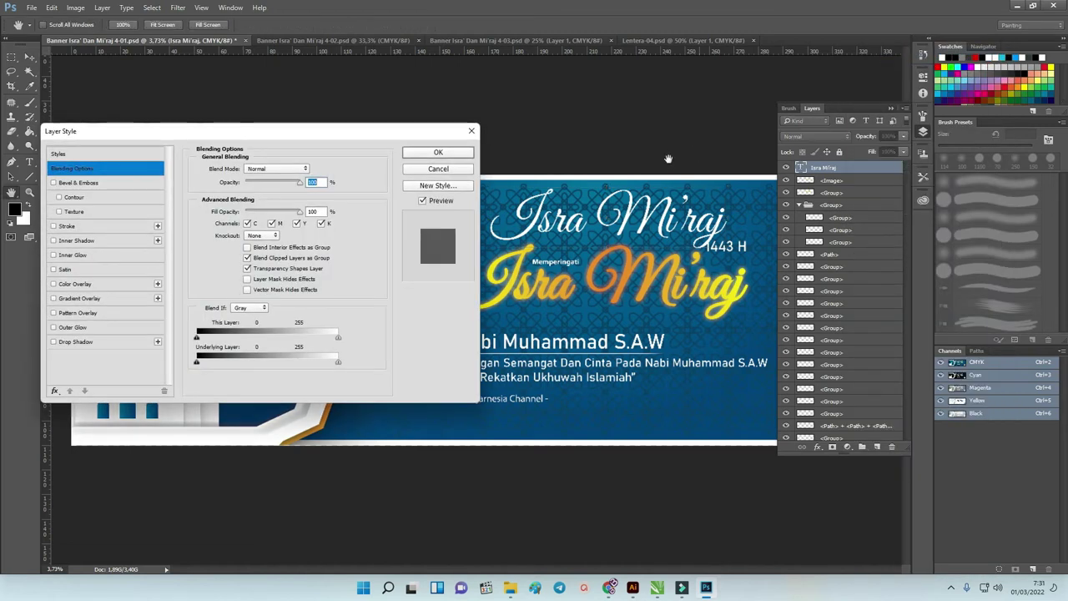
left_click_drag(370, 131, 375, 100)
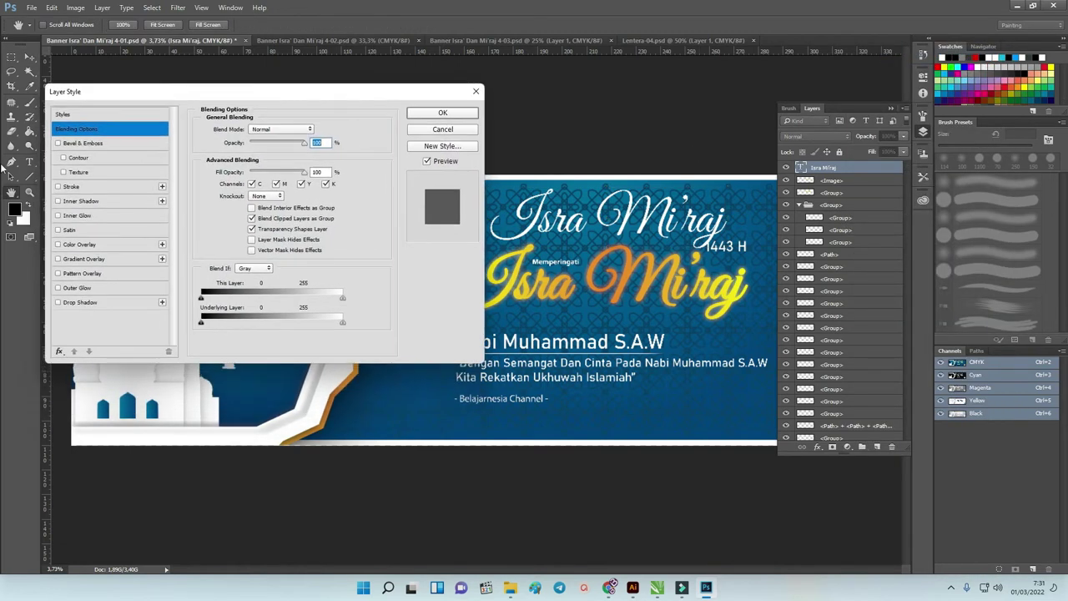
left_click(84, 260)
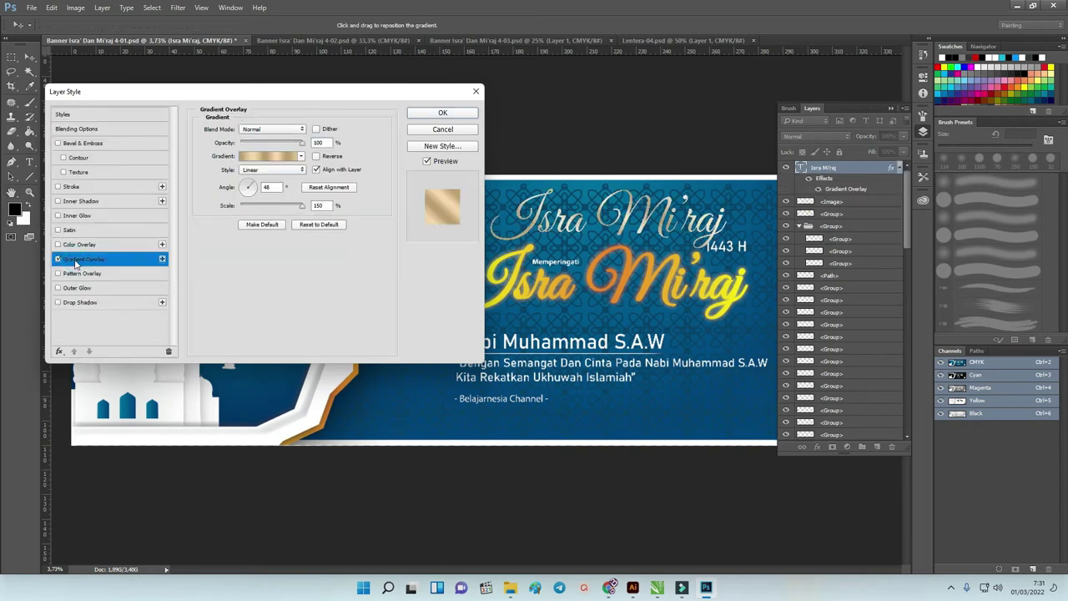
left_click(270, 157)
left_click_drag(768, 121, 253, 99)
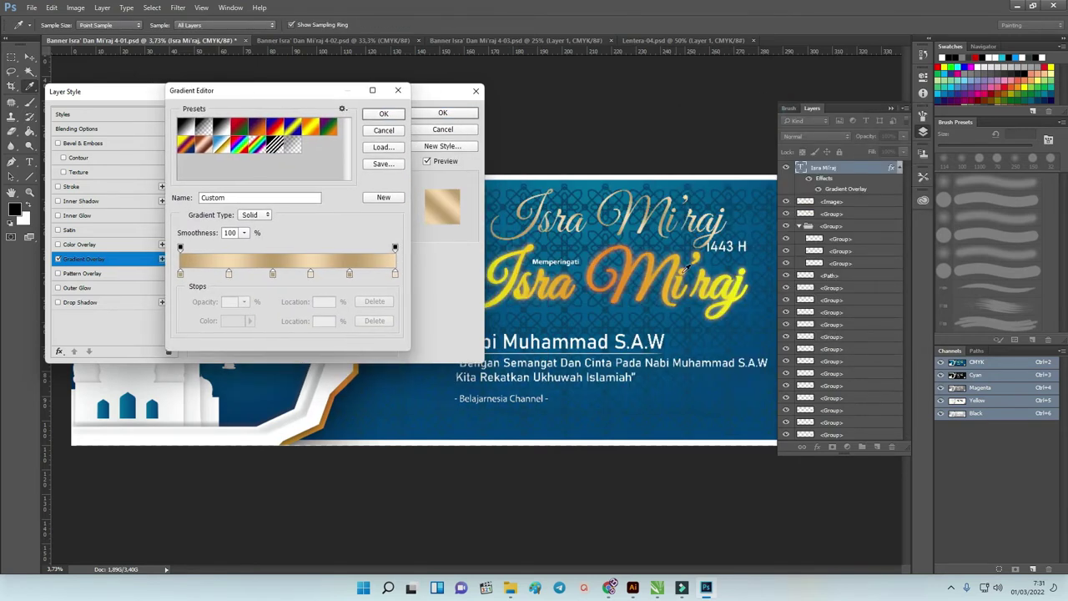
- Delete three intermediate colour stops from the gradient, keeping the stops at 0%, 61% and 100%
left_click(229, 274)
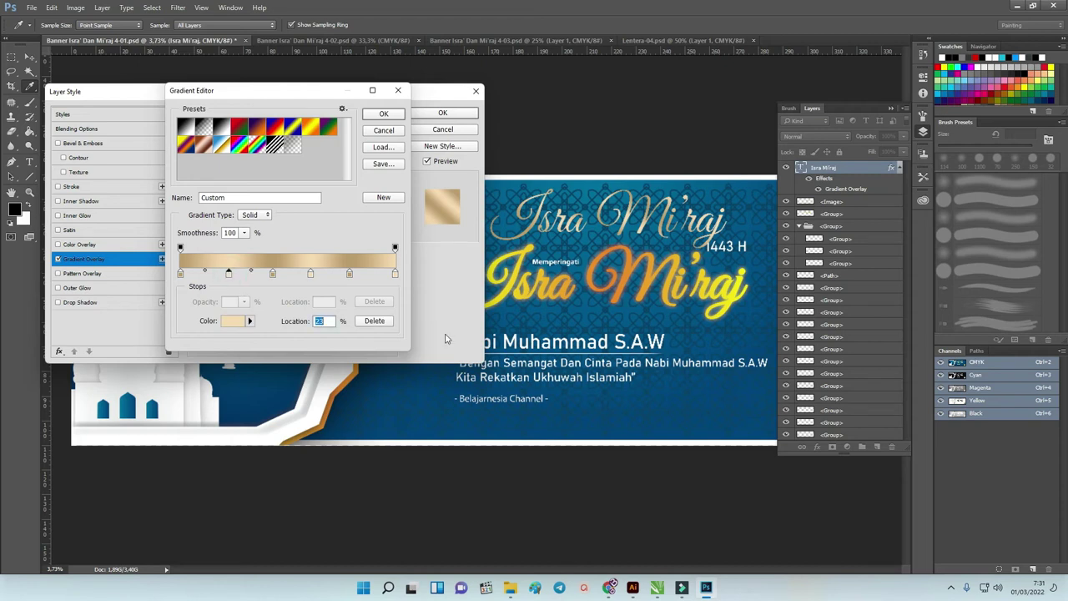
left_click(386, 325)
left_click(272, 274)
left_click(374, 324)
left_click(349, 273)
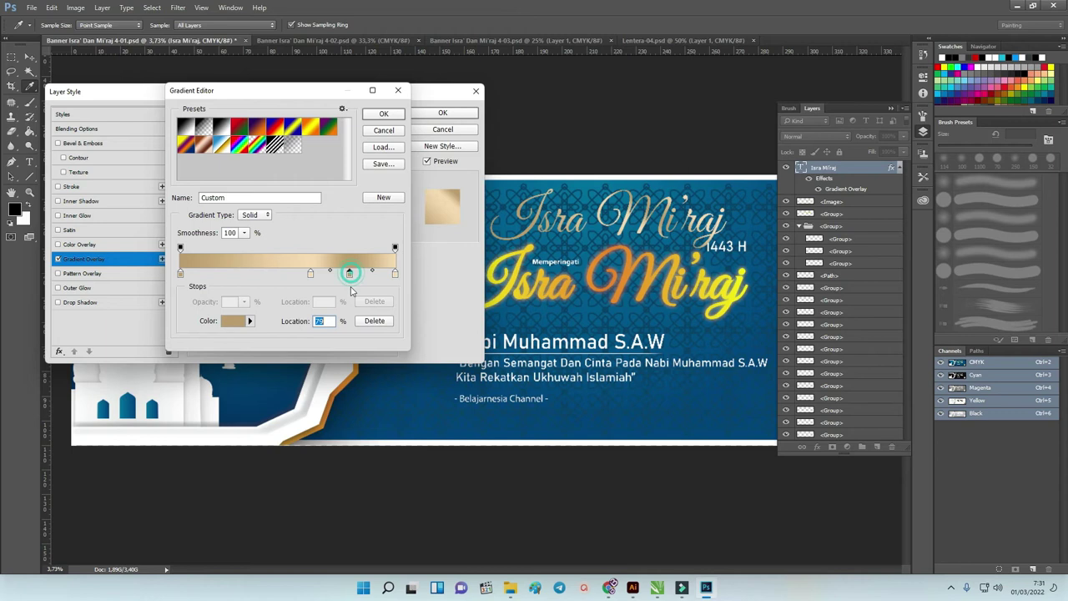
left_click(374, 322)
- Set the gradient's 0% stop to the yellow sampled from the golden title's letter "I"
left_click(180, 274)
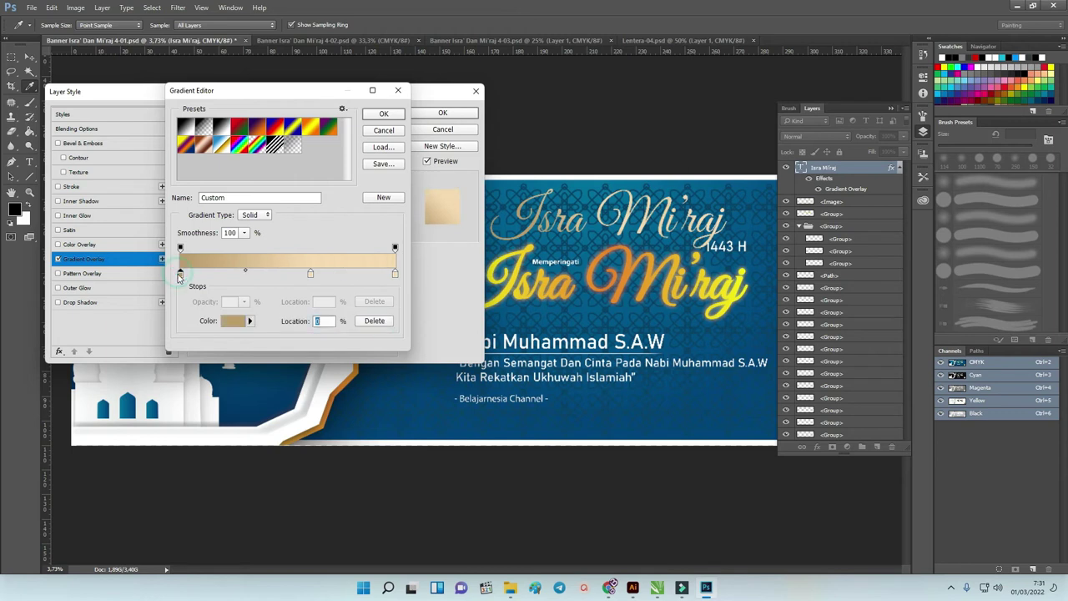
double_click(179, 276)
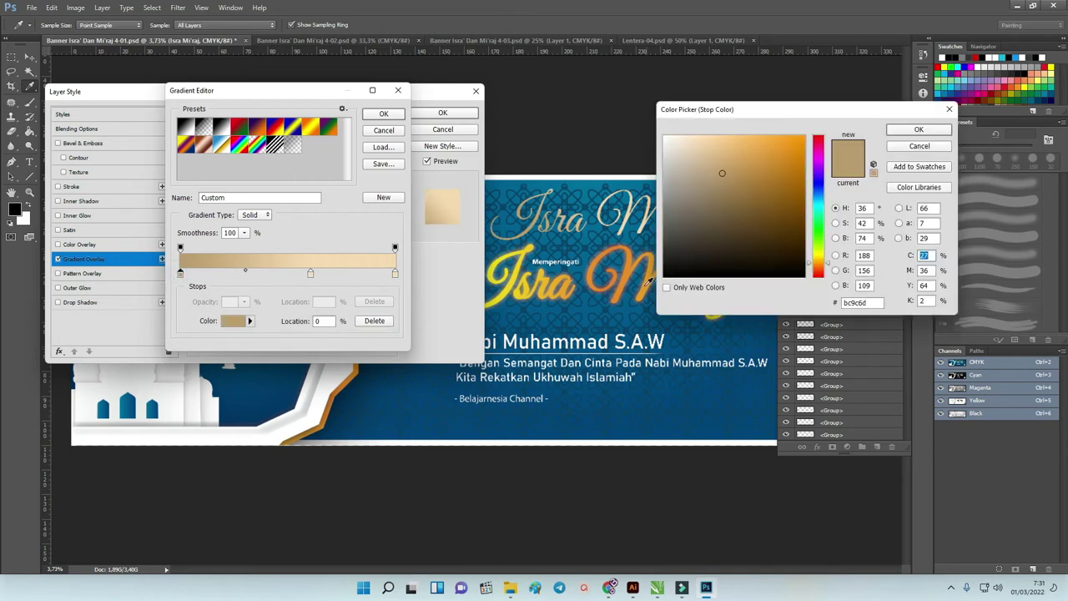
left_click(503, 259)
left_click(933, 132)
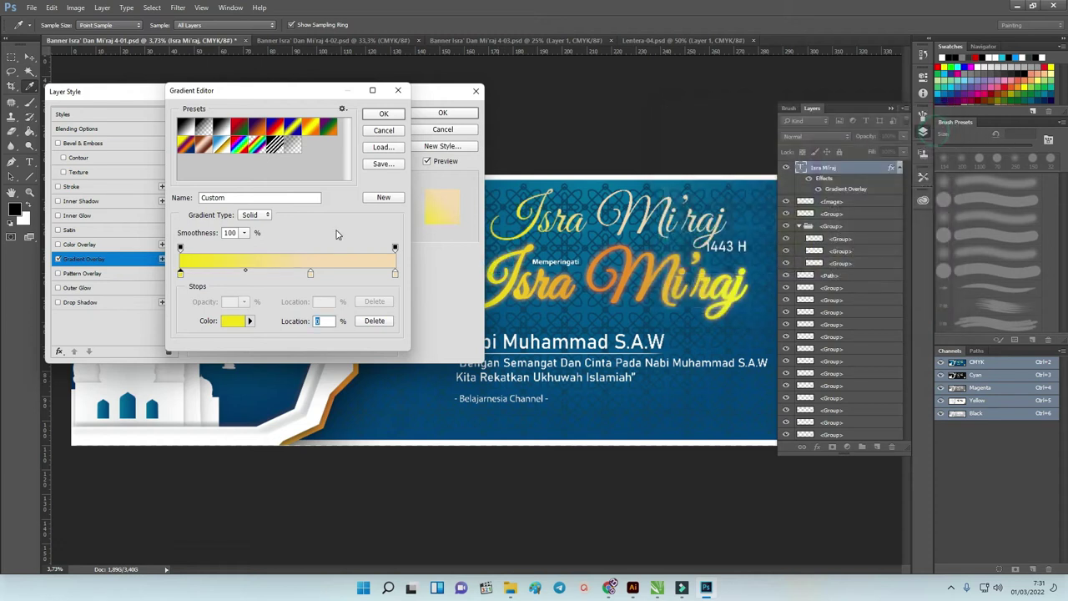
- Set the gradient's 61% stop to orange e78729 sampled from the golden title's letter "M"
double_click(310, 274)
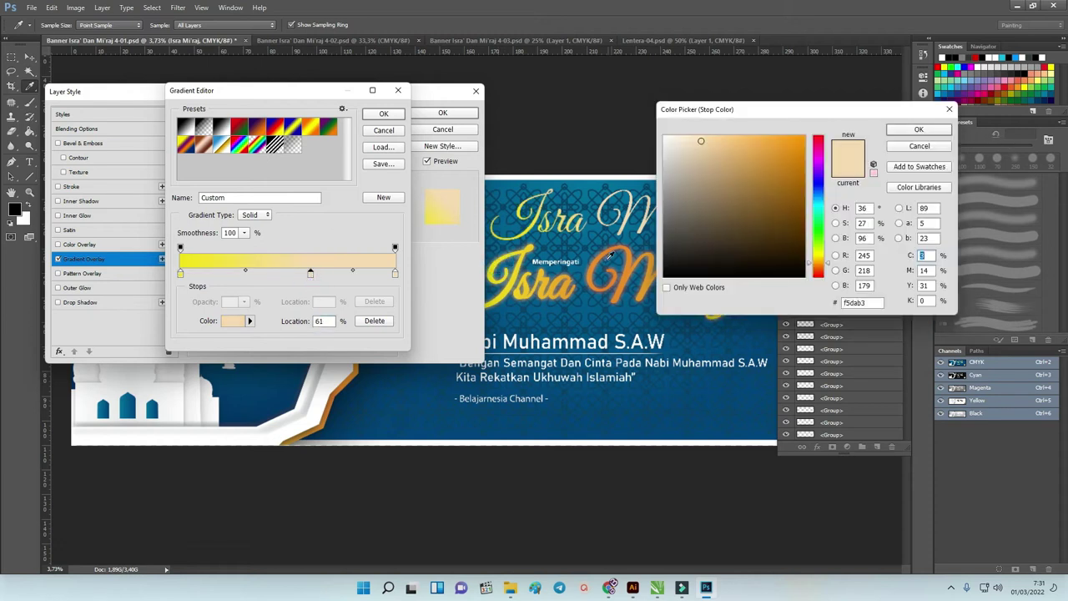
left_click(608, 250)
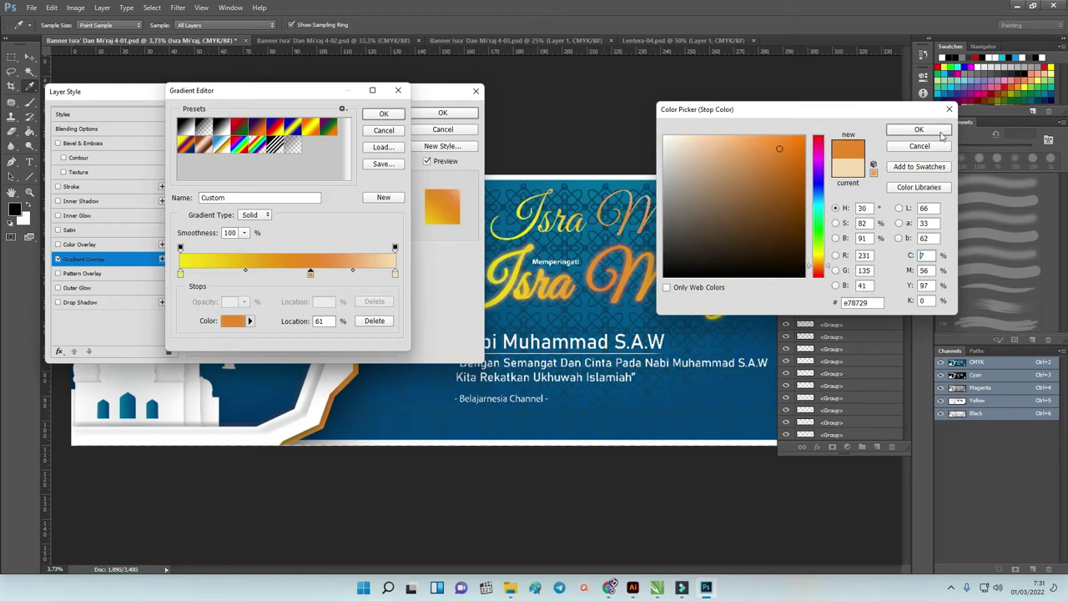
left_click(919, 131)
- Set the gradient's 100% stop to yellow f1d022 sampled from the golden title's letter "I" and apply the Gradient Overlay
double_click(395, 273)
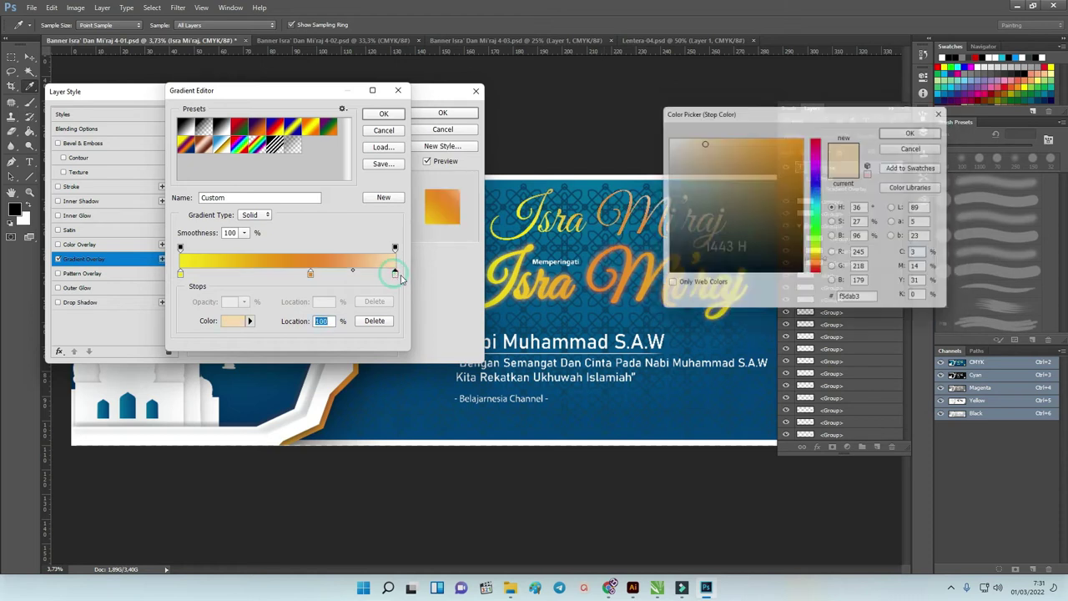
left_click(517, 267)
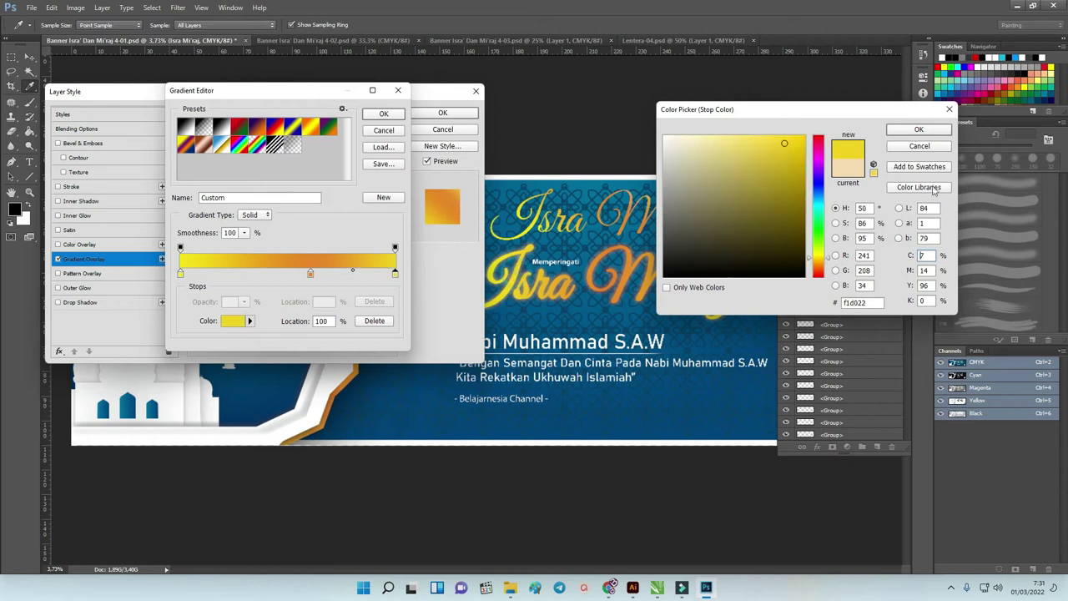
left_click(918, 130)
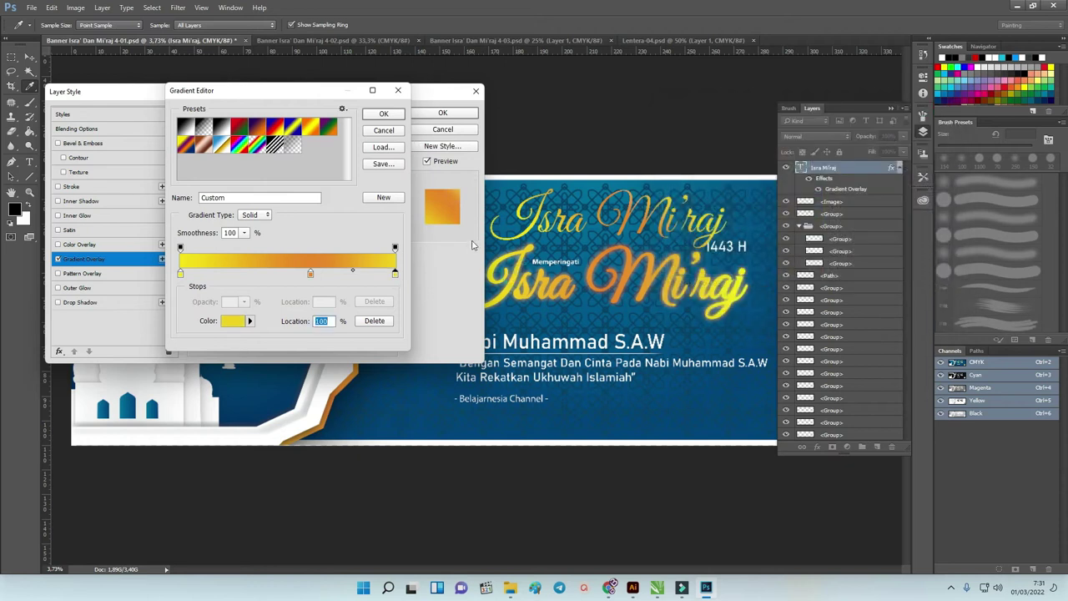
left_click(383, 114)
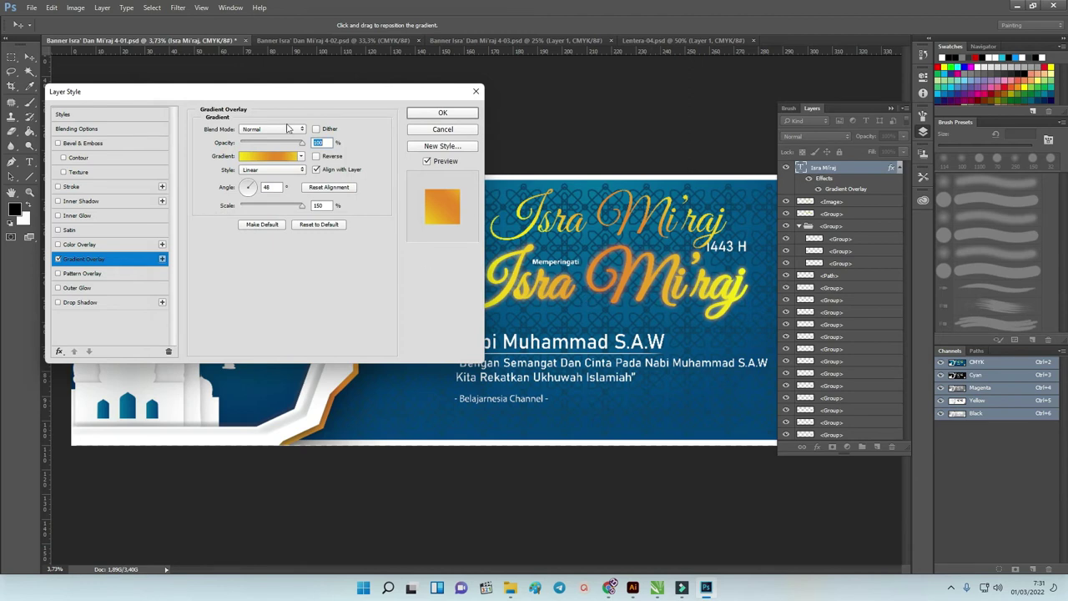
left_click_drag(286, 98, 301, 94)
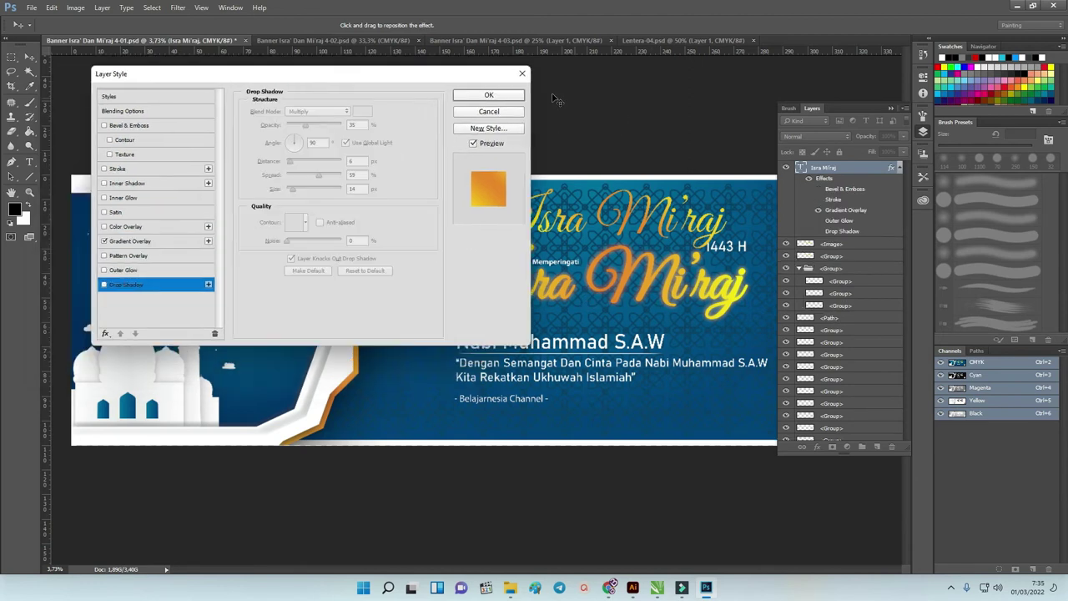
left_click(489, 95)
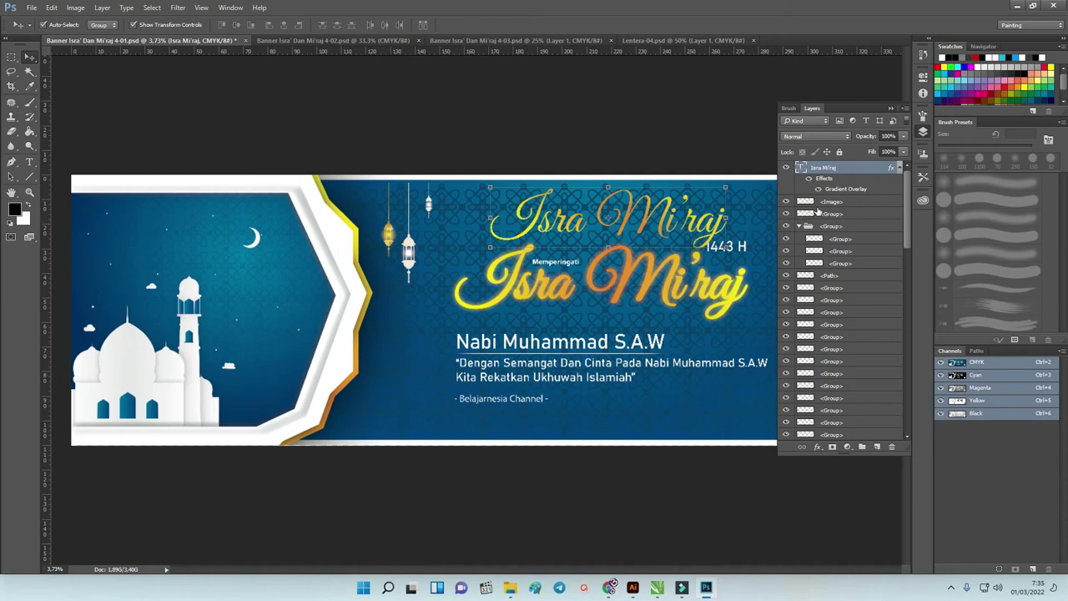
- Duplicate the new "Isra Mi'raj" text layer and rasterize the lower original together with its layer style
key("ctrl+j")
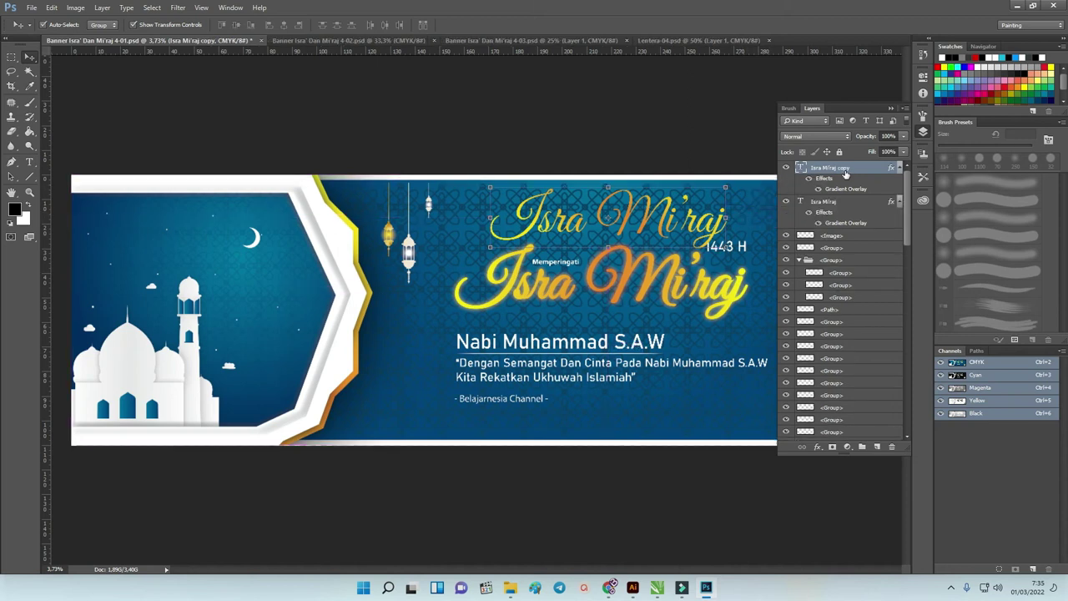
key("alt+bracketleft")
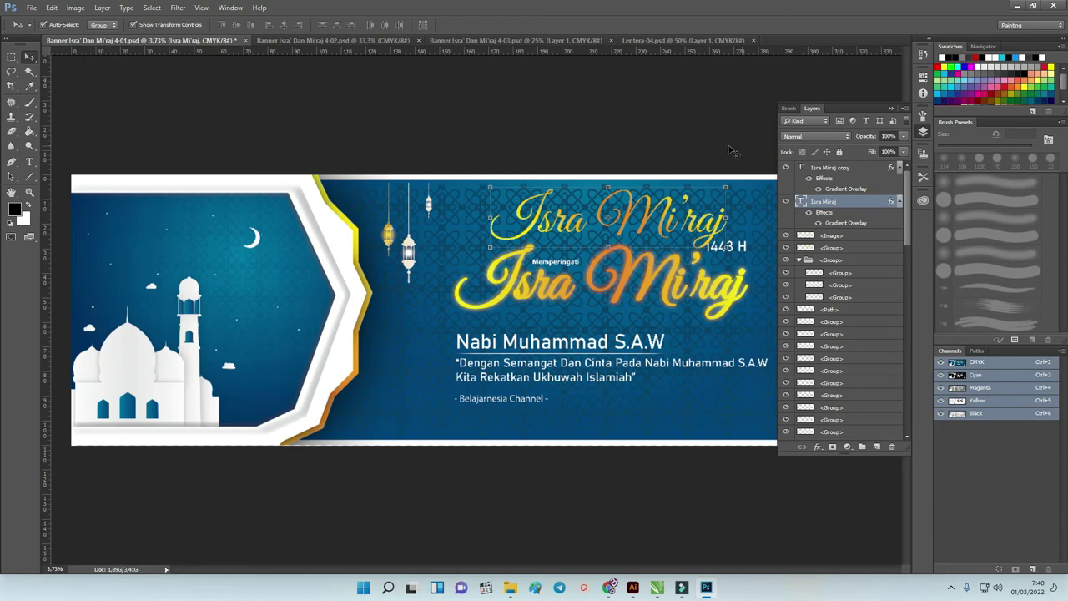
right_click(830, 204)
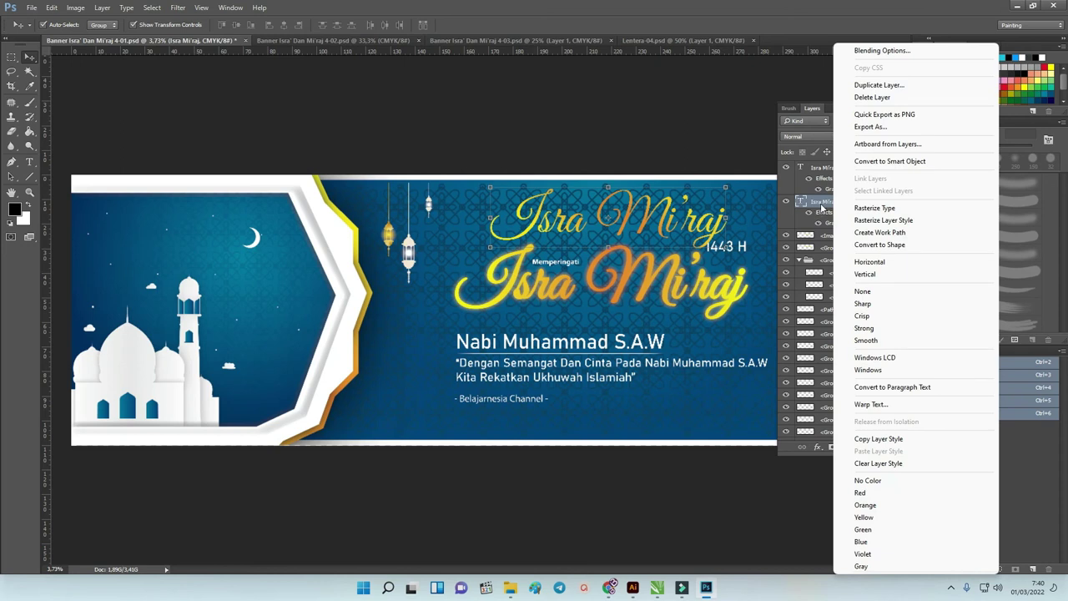
left_click(871, 221)
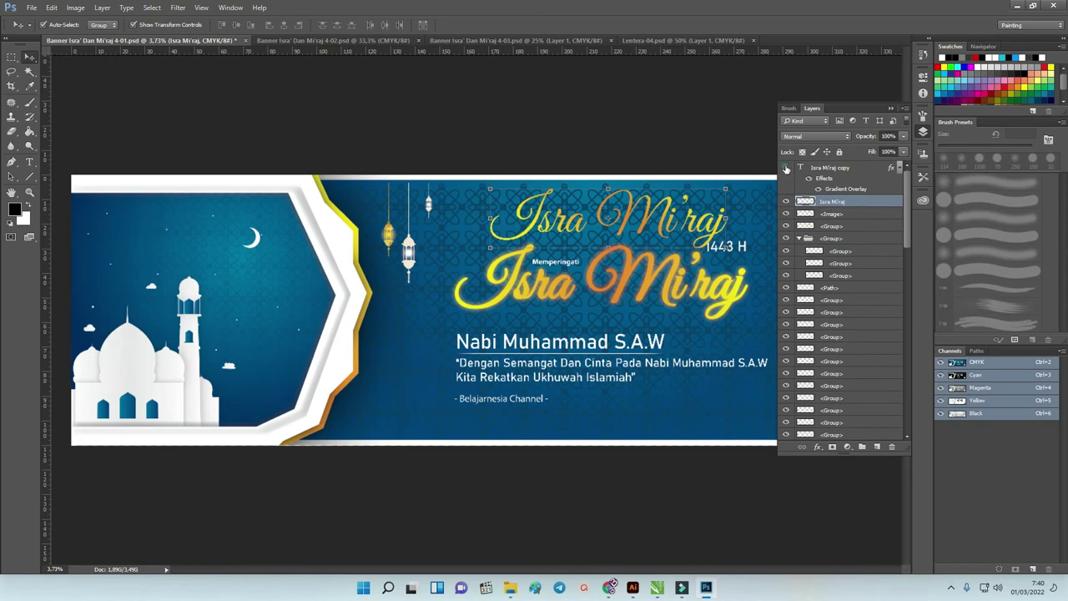
left_click(786, 202)
left_click(787, 202)
- Apply a Gaussian Blur with a radius of 157.5 pixels to the rasterized "Isra Mi'raj" layer to form a glow
left_click(177, 8)
mouse_move(230, 131)
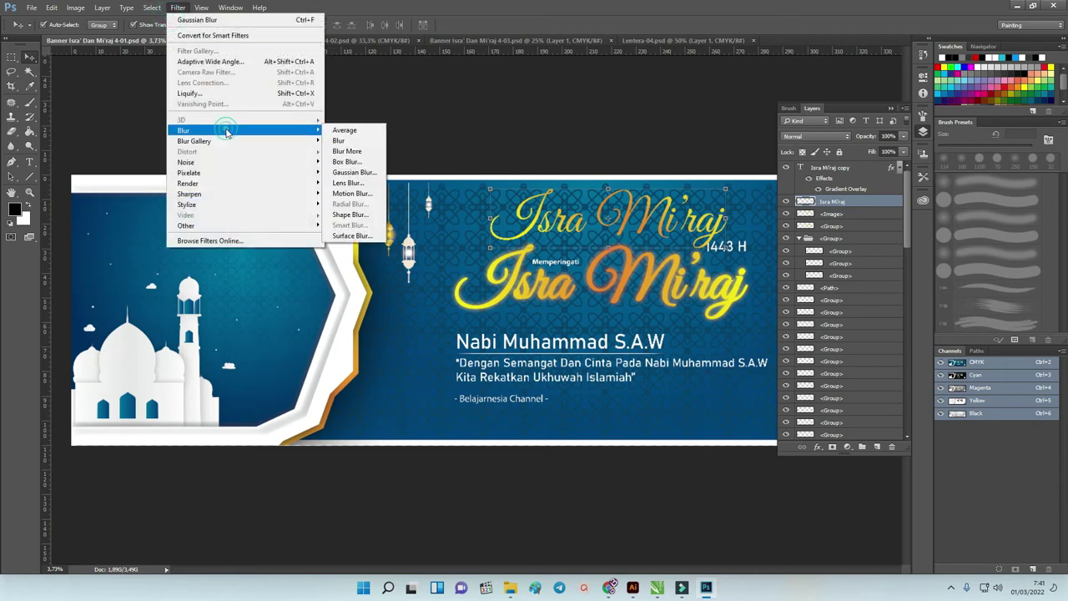
left_click(359, 172)
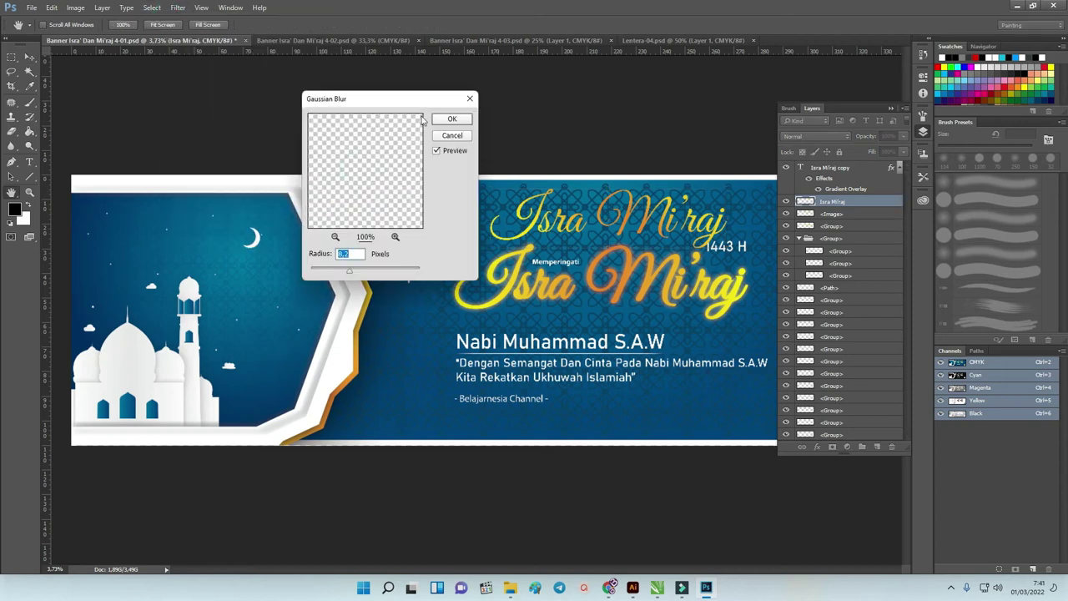
left_click_drag(415, 98, 289, 93)
left_click(211, 231)
left_click(210, 231)
left_click(210, 231)
left_click(210, 231)
left_click(210, 231)
left_click(210, 231)
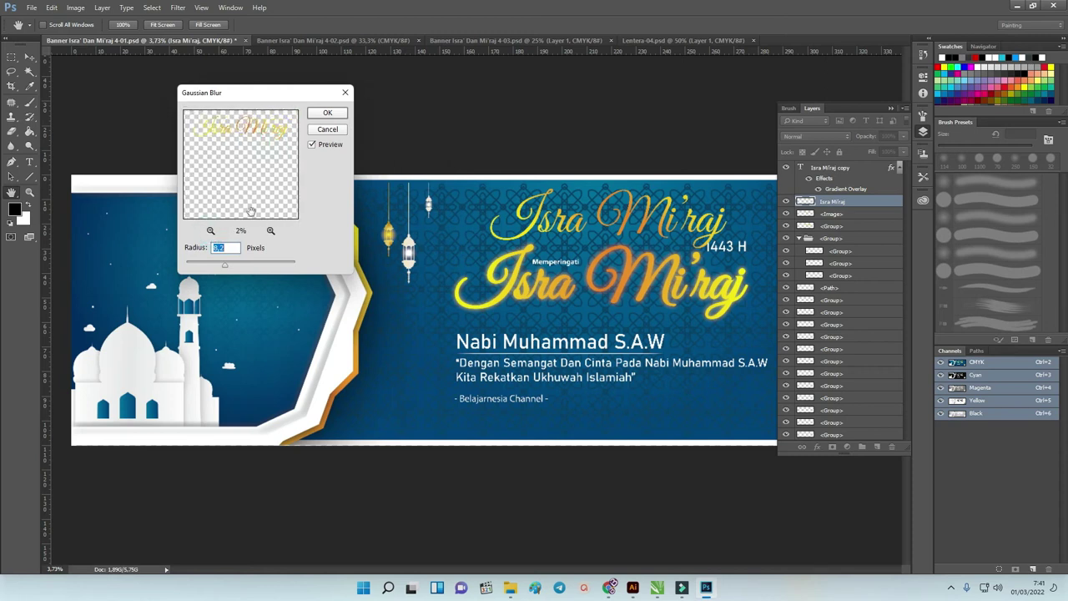
left_click_drag(224, 265, 243, 267)
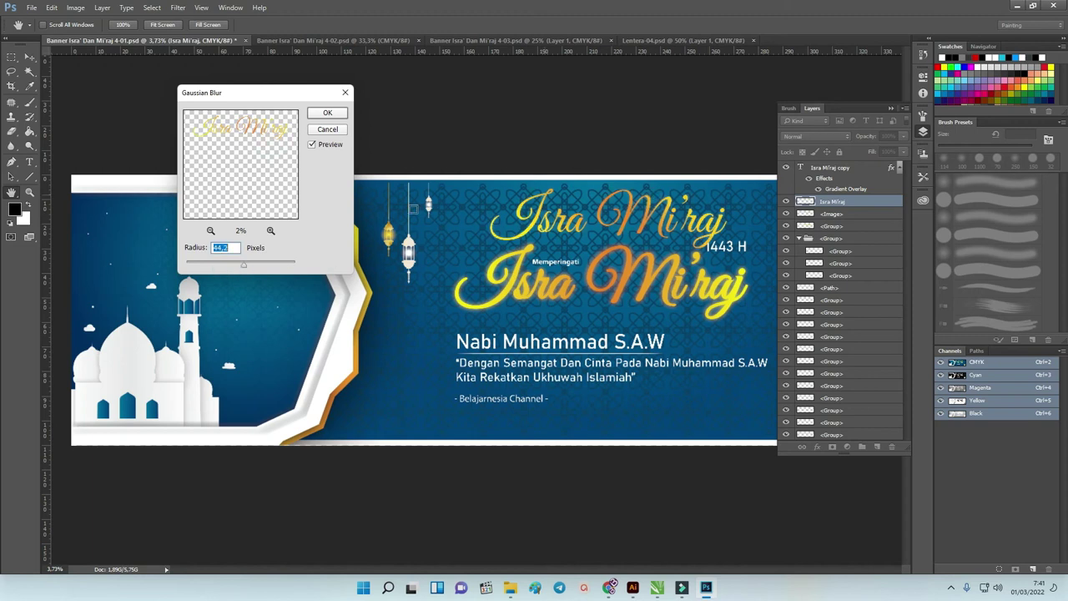
left_click_drag(247, 265, 267, 266)
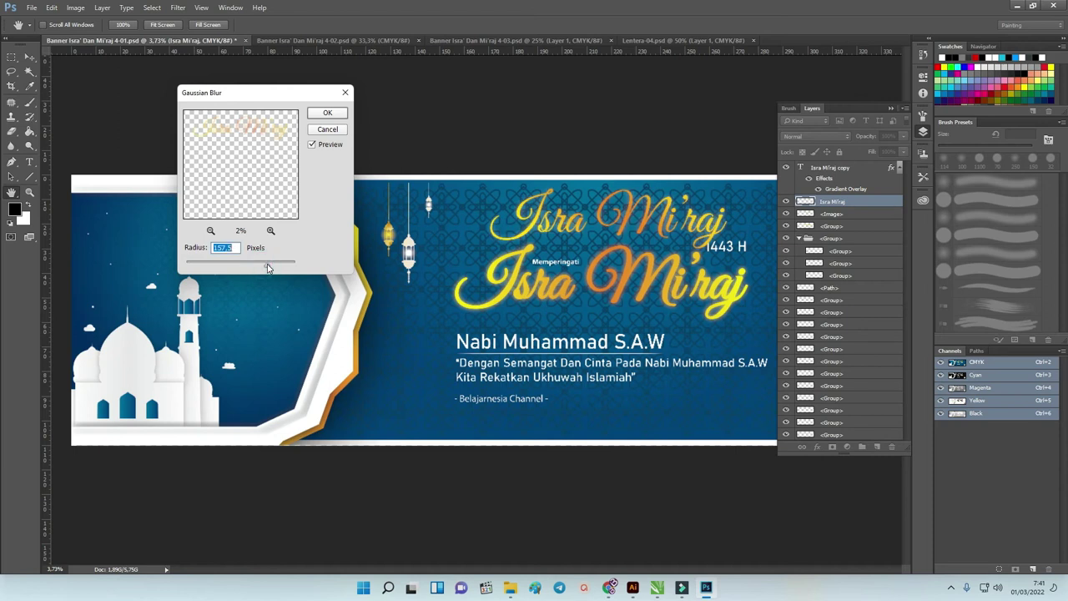
left_click(325, 114)
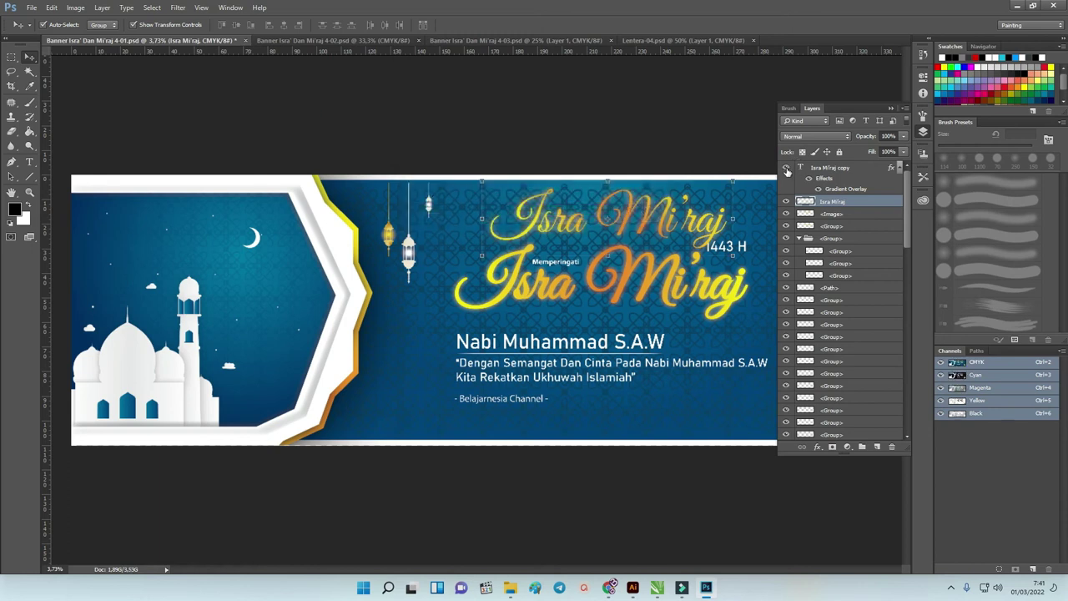
- Hide both the "Isra Mi'raj copy" text layer and the blurred "Isra Mi'raj" layer, and collapse the layer list
left_click(786, 168)
left_click(785, 169)
left_click(785, 201)
left_click(786, 169)
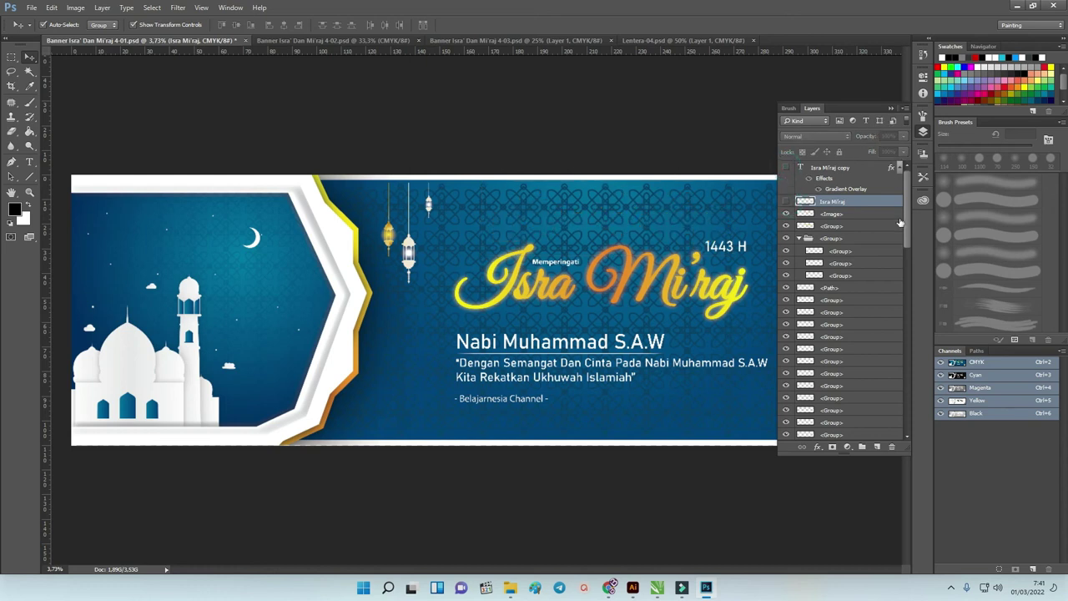
scroll(900, 222, "down", 10)
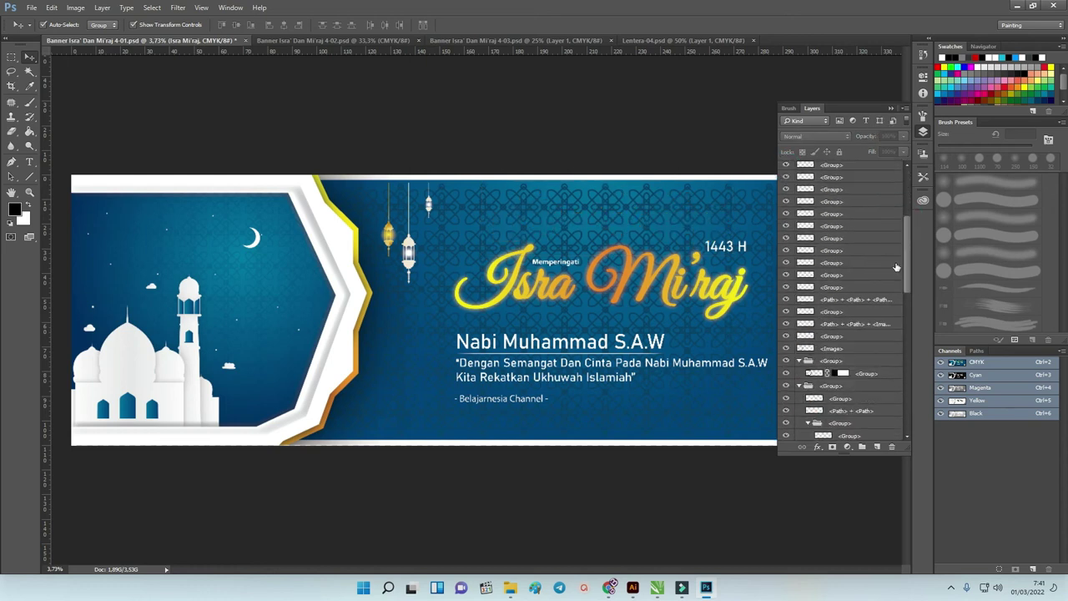
left_click(891, 108)
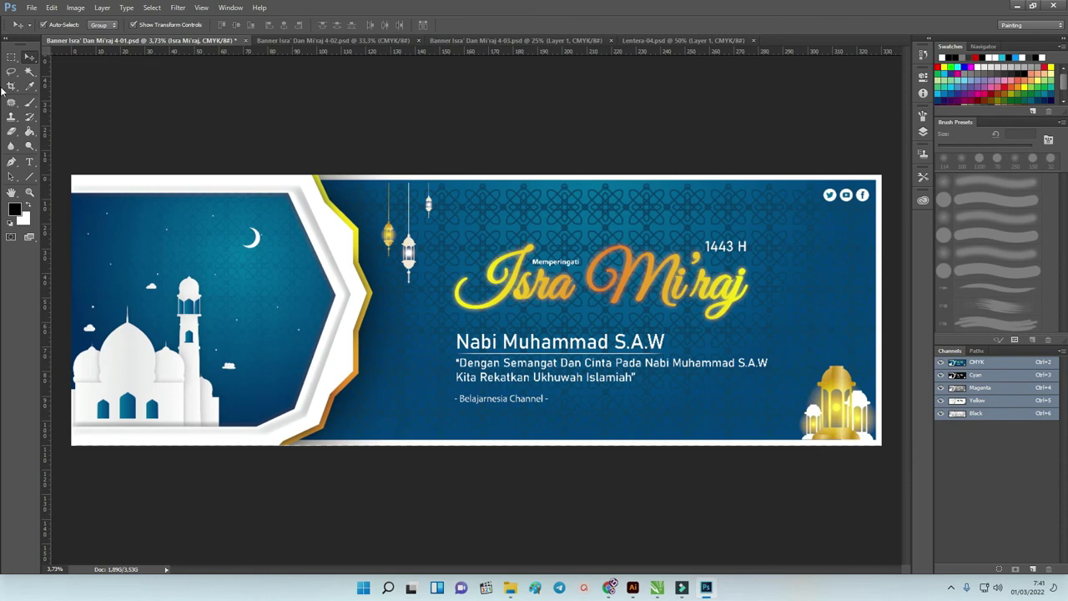
- Review the other banner designs in Banner Isra' Dan Mi'raj 4-02.psd and 4-03.psd
left_click(328, 41)
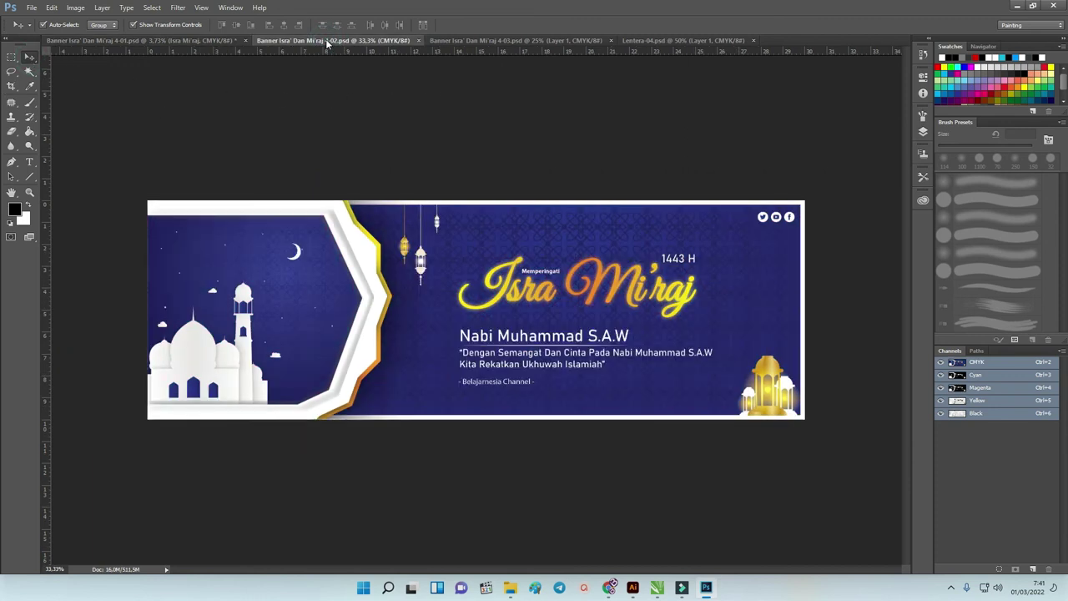
left_click(466, 42)
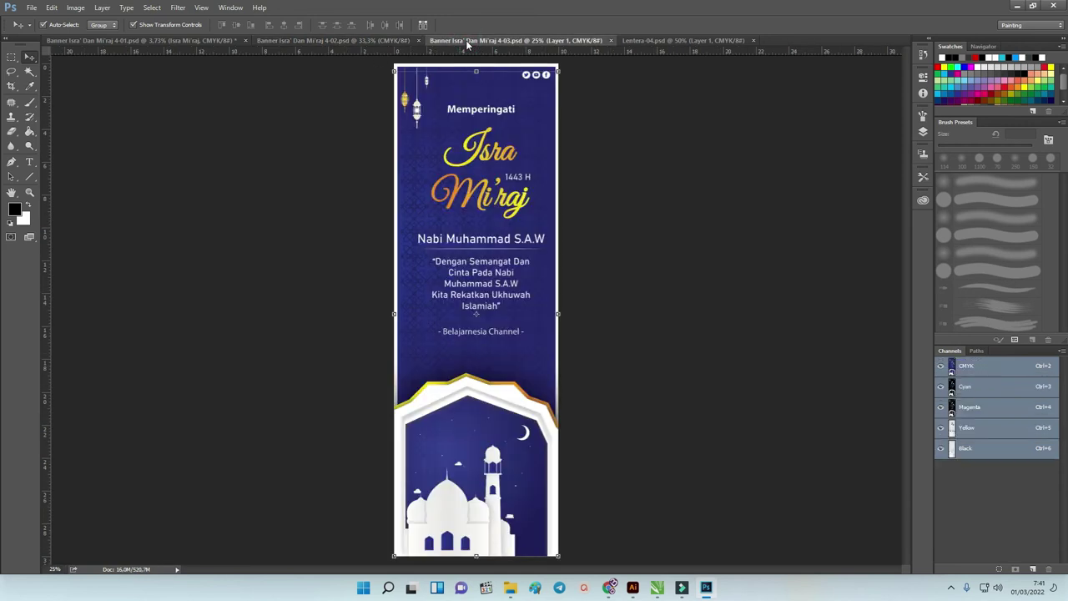
left_click(631, 171)
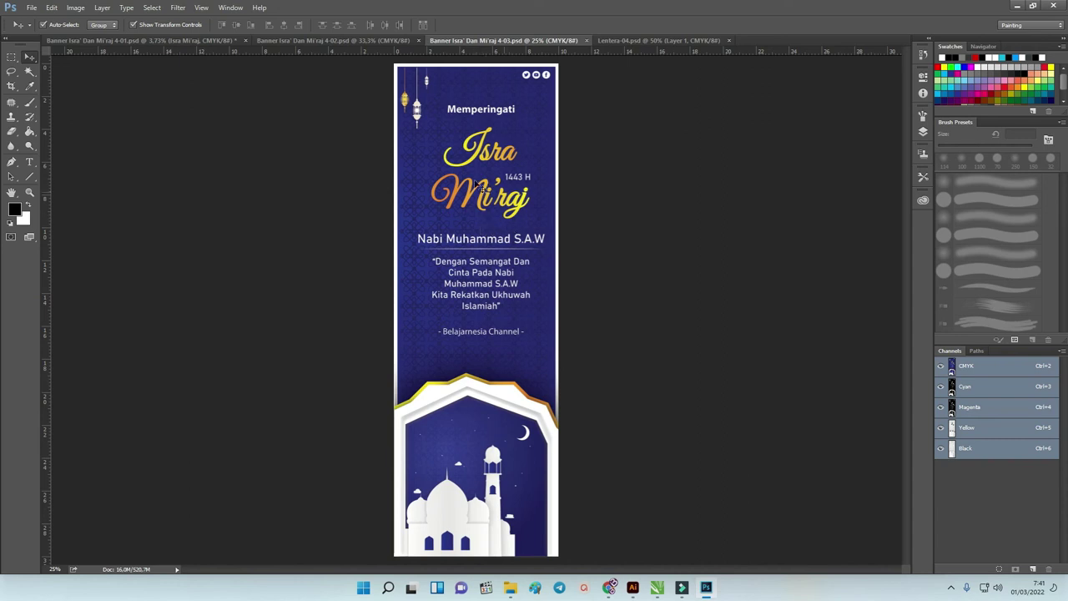
- Switch to CorelDRAW's Banner Isra' Dan Mi'raj 4 - CDR_Ok.cdr and examine the teal banner up close
mouse_move(656, 587)
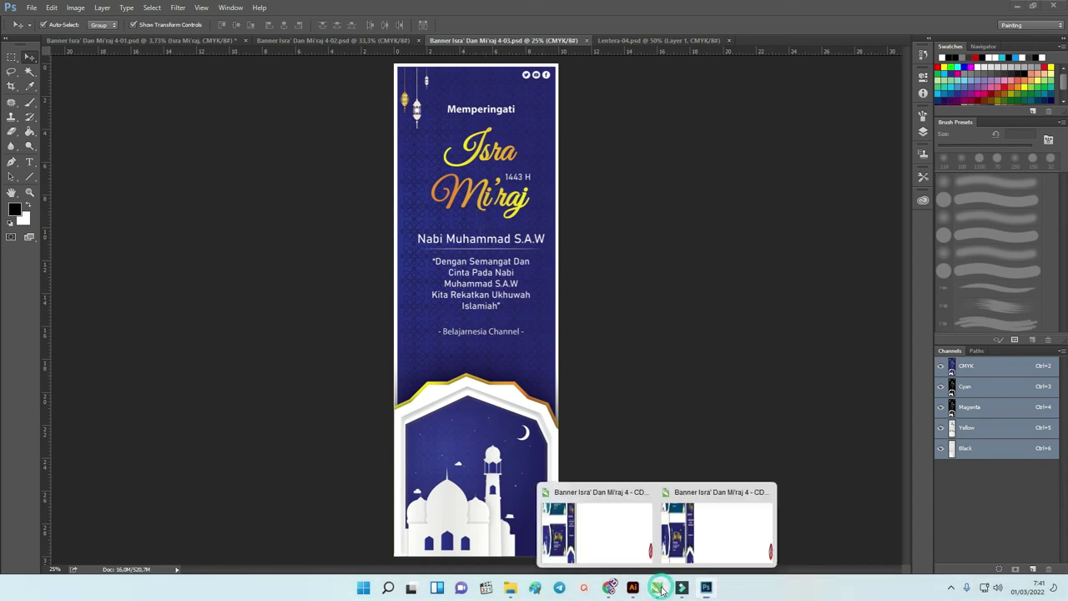
left_click(615, 530)
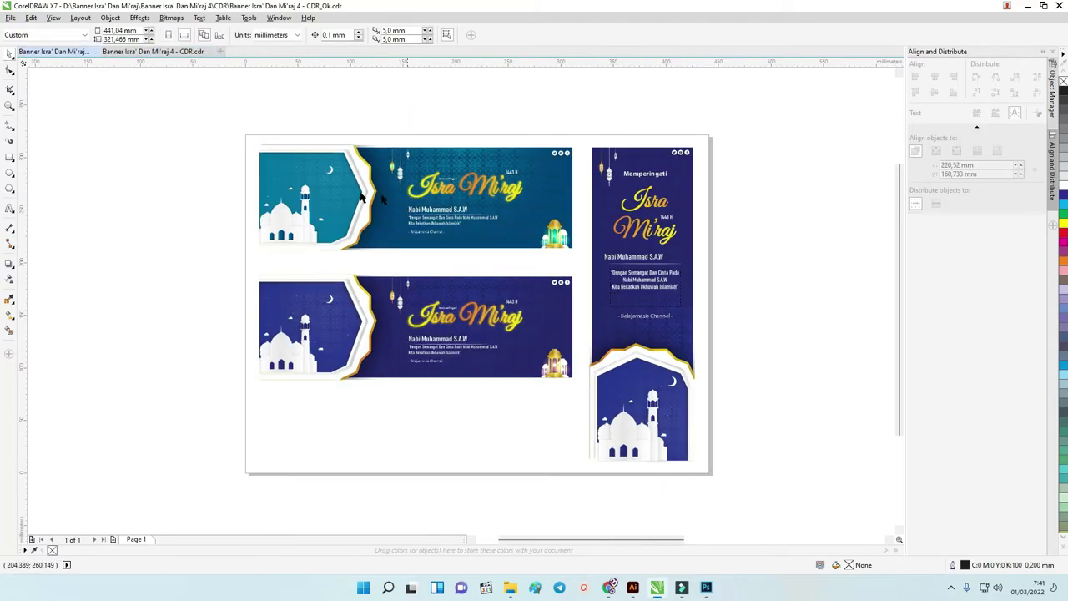
scroll(403, 174, "up", 2)
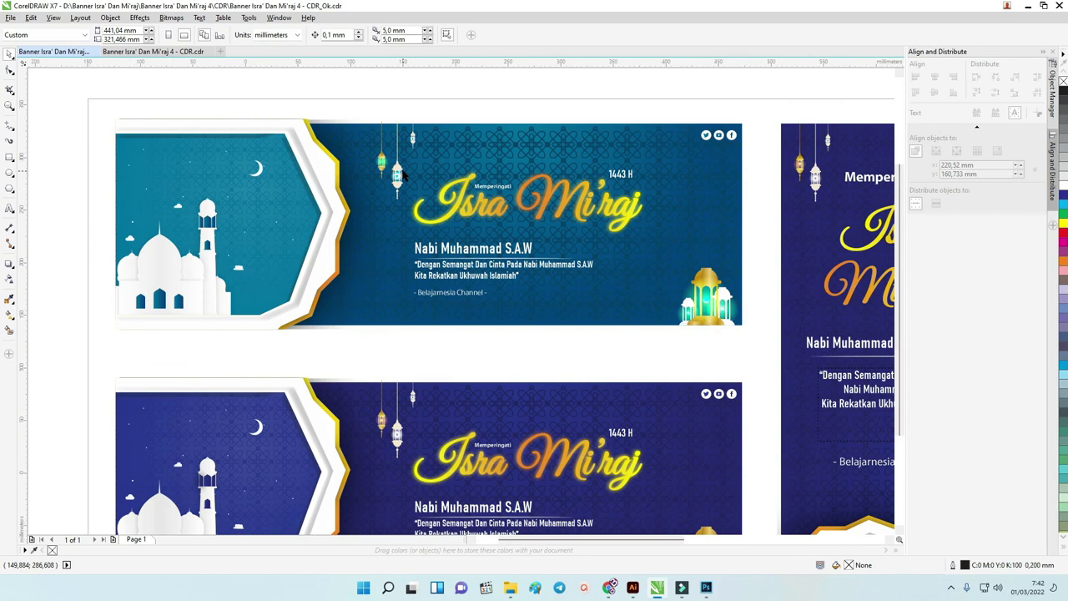
scroll(404, 175, "down", 2)
left_click(404, 174)
scroll(404, 123, "up", 4)
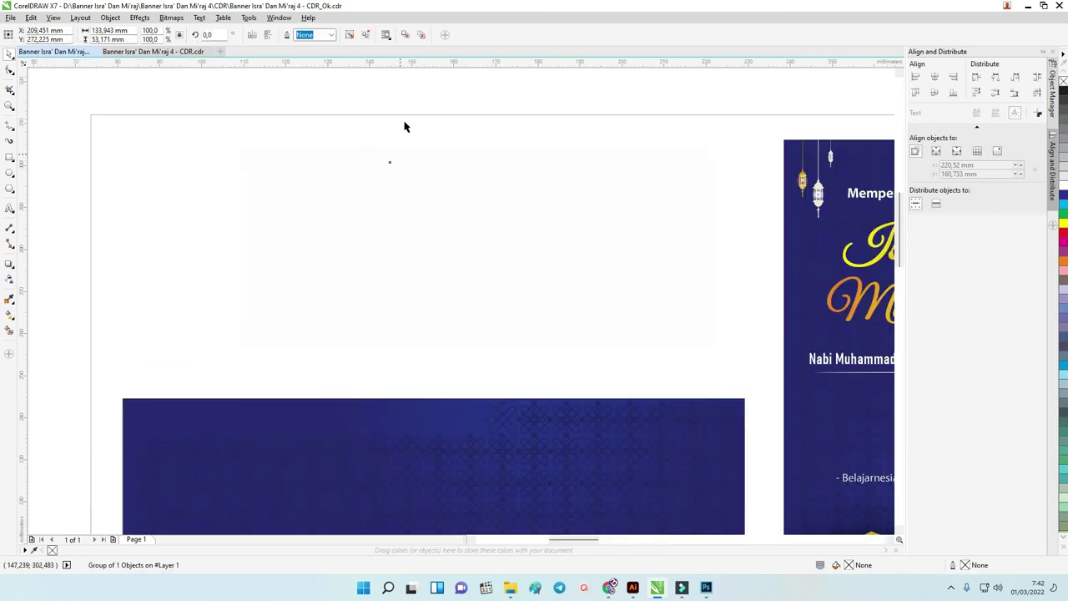
left_click(409, 100)
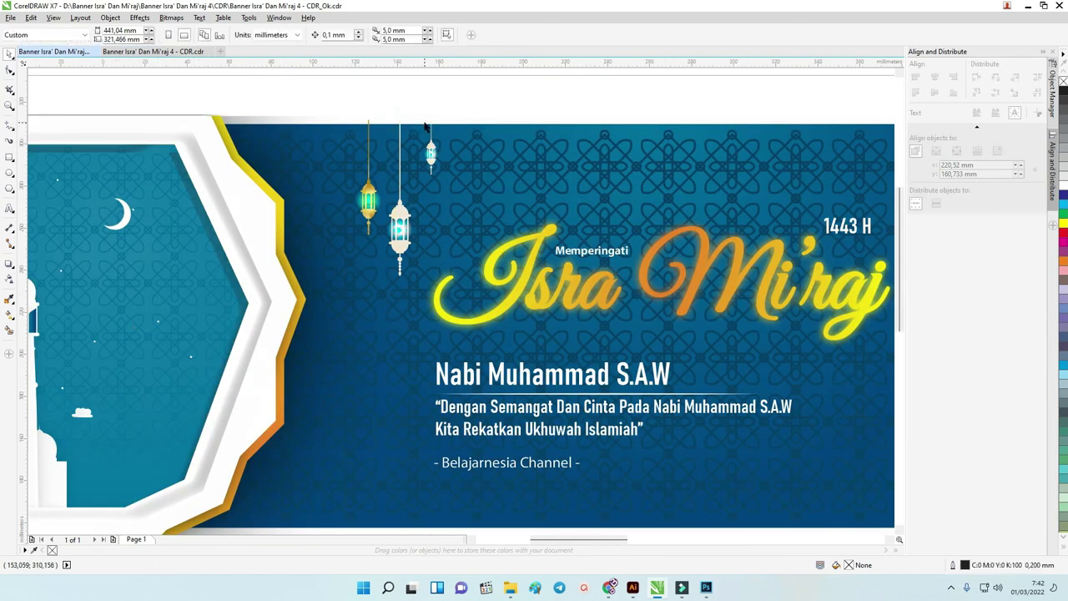
- Move the gold hanging lantern on the teal banner about 15 mm to the left
scroll(424, 125, "down", 2)
left_click(394, 156)
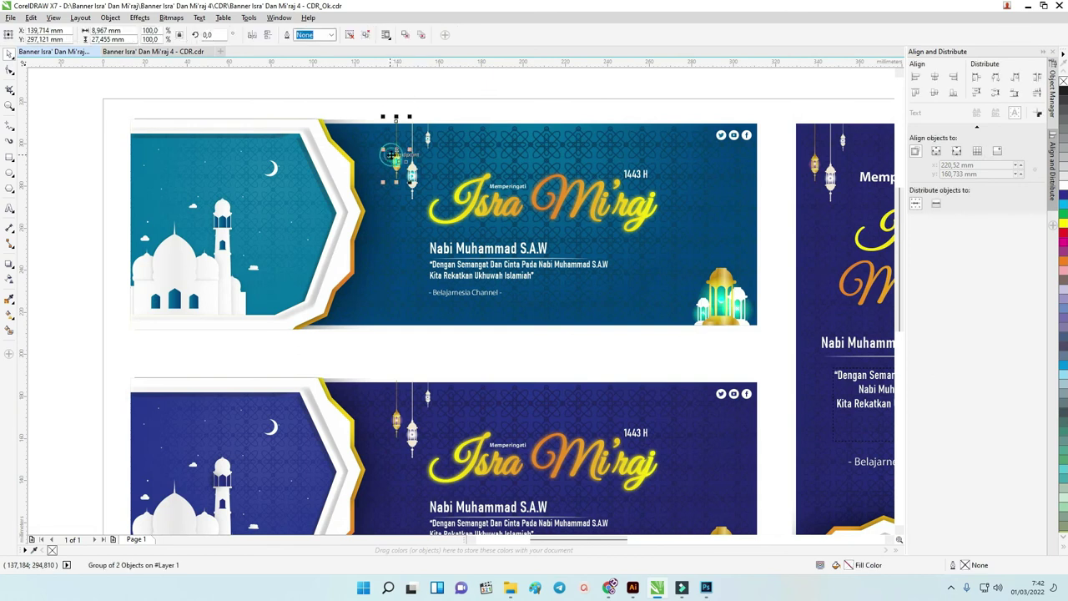
left_click_drag(394, 157, 360, 156)
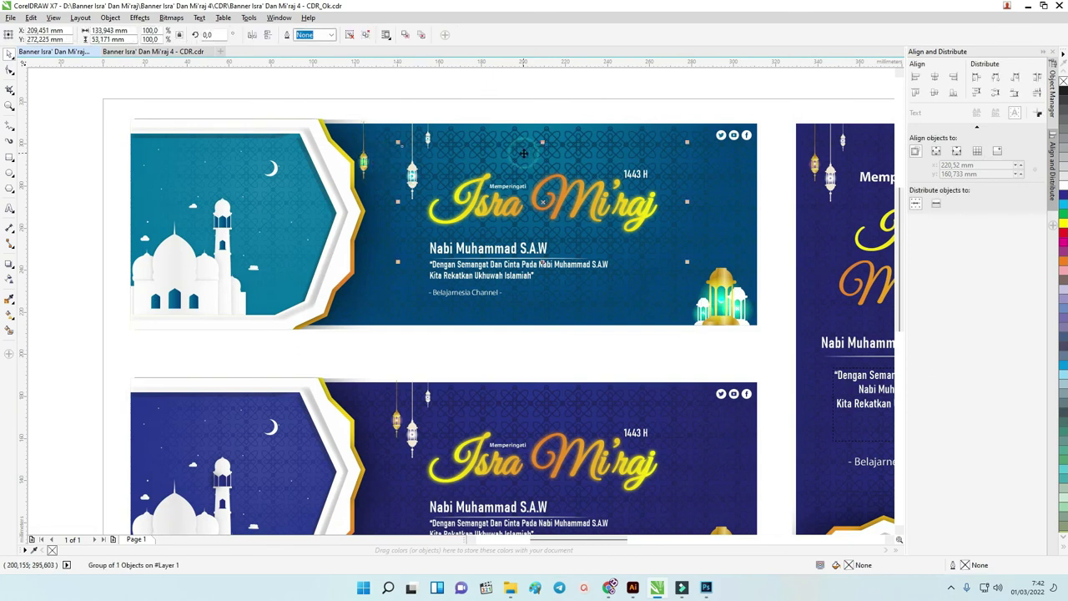
- Shift the teal banner's geometric pattern group about 9 mm right and 11 mm up, and examine its vector outlines
left_click(577, 131)
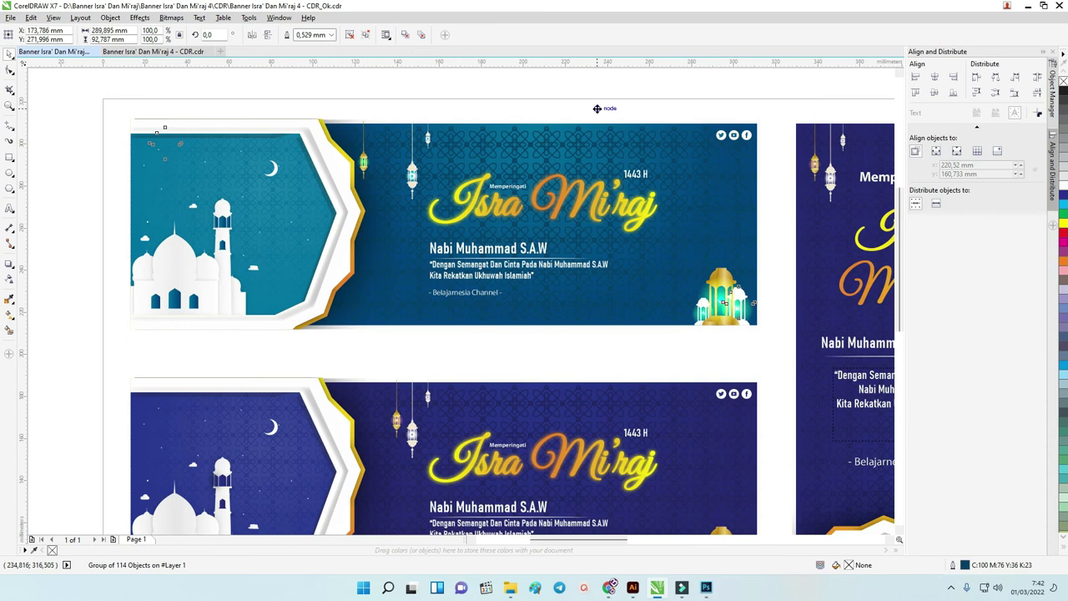
scroll(582, 117, "up", 3)
scroll(575, 115, "up", 2)
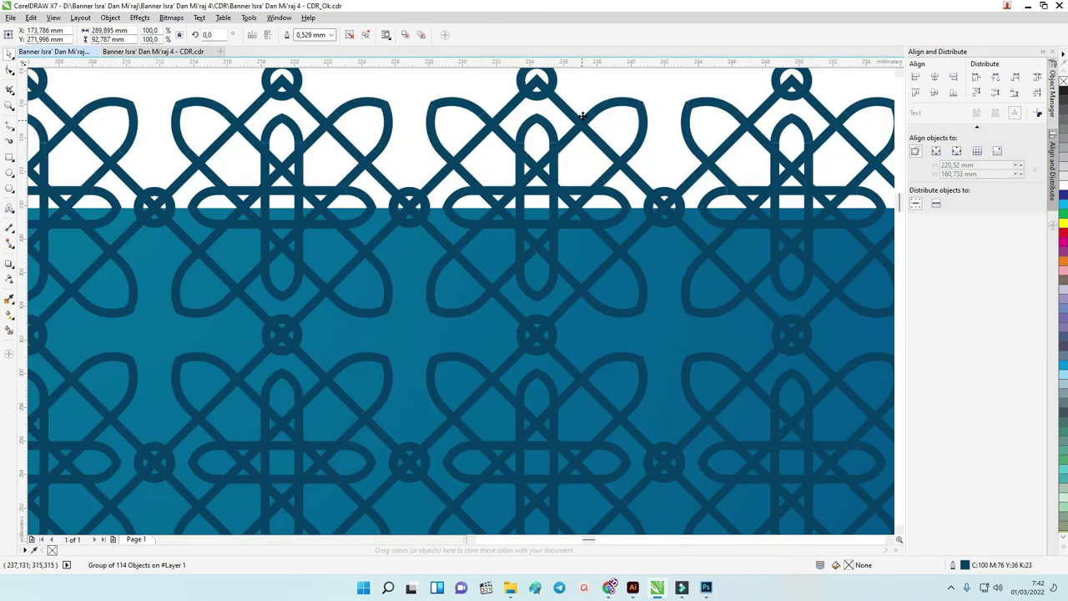
scroll(561, 118, "up", 2)
scroll(560, 119, "up", 1)
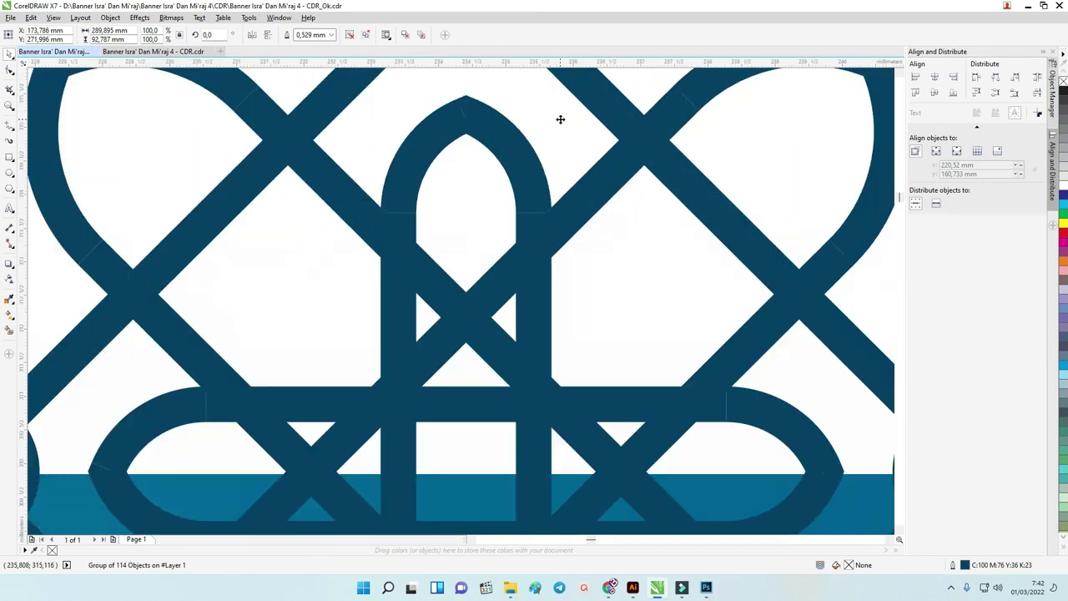
scroll(464, 196, "up", 2)
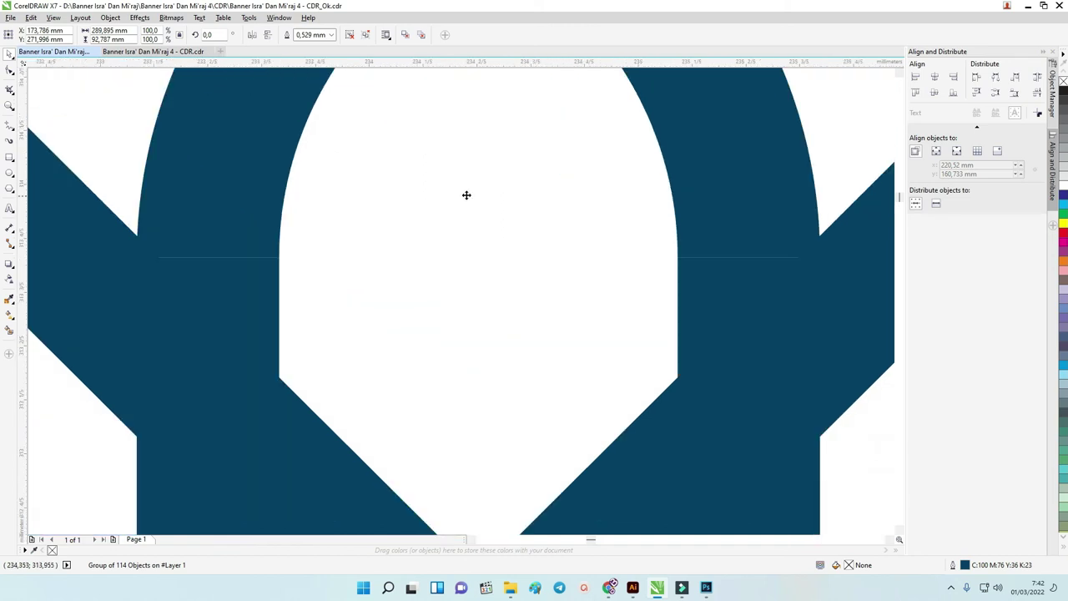
scroll(350, 253, "down", 5)
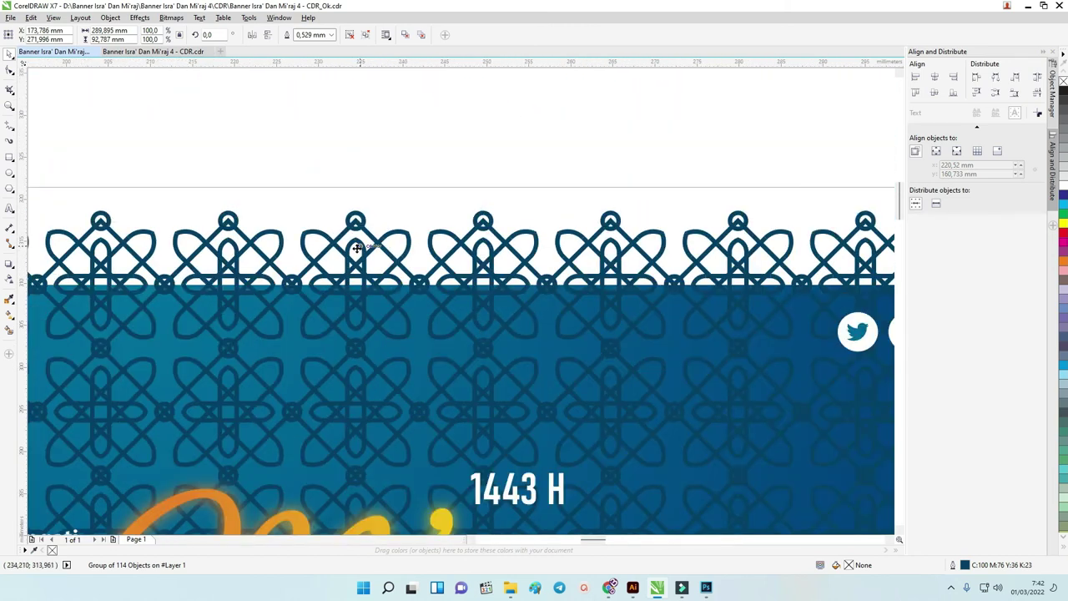
scroll(356, 247, "down", 1)
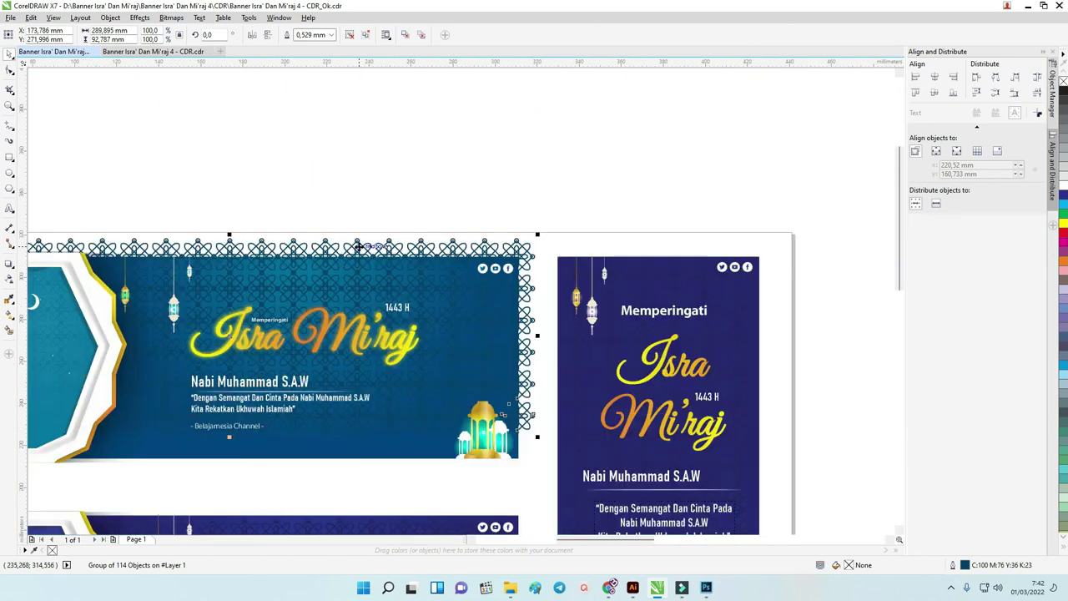
- Review the dark blue horizontal banner and the full page of three banners, leaving the teal banner's pattern group deselected
left_click_drag(899, 254, 901, 368)
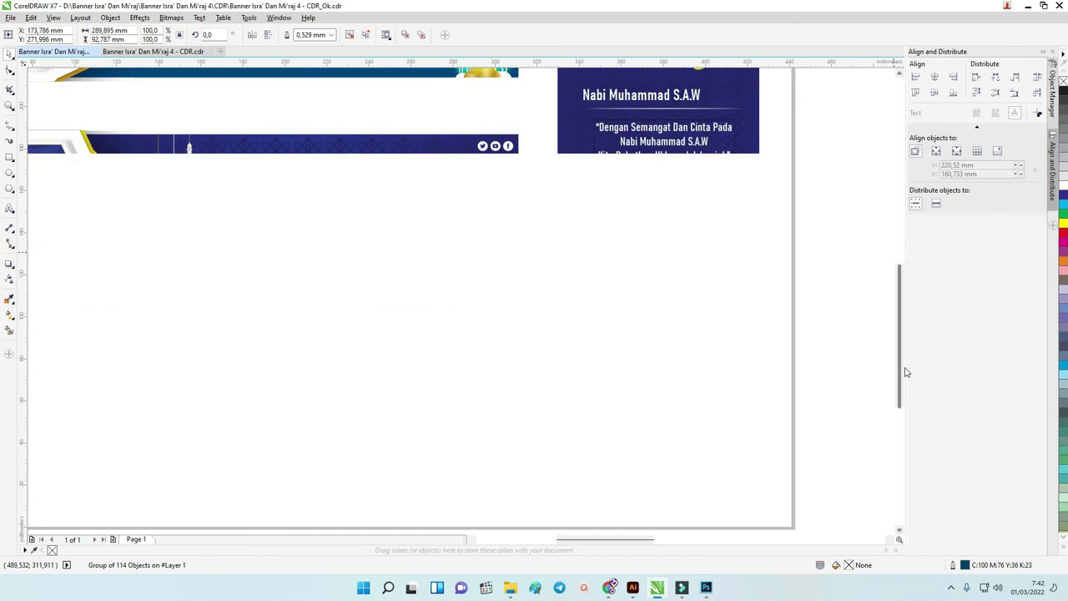
left_click_drag(630, 542, 614, 540)
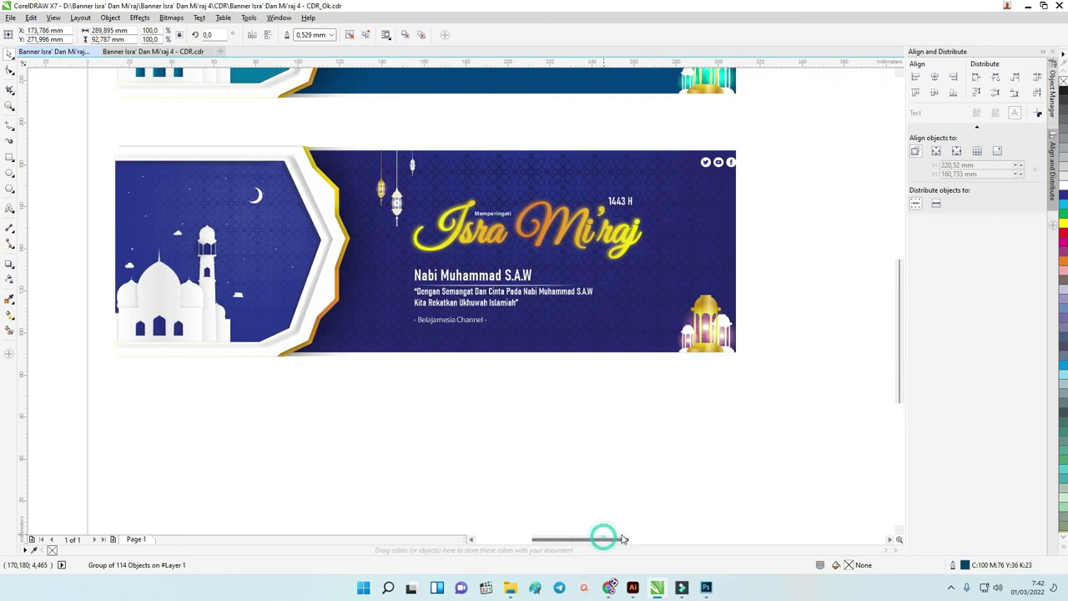
scroll(442, 328, "down", 4)
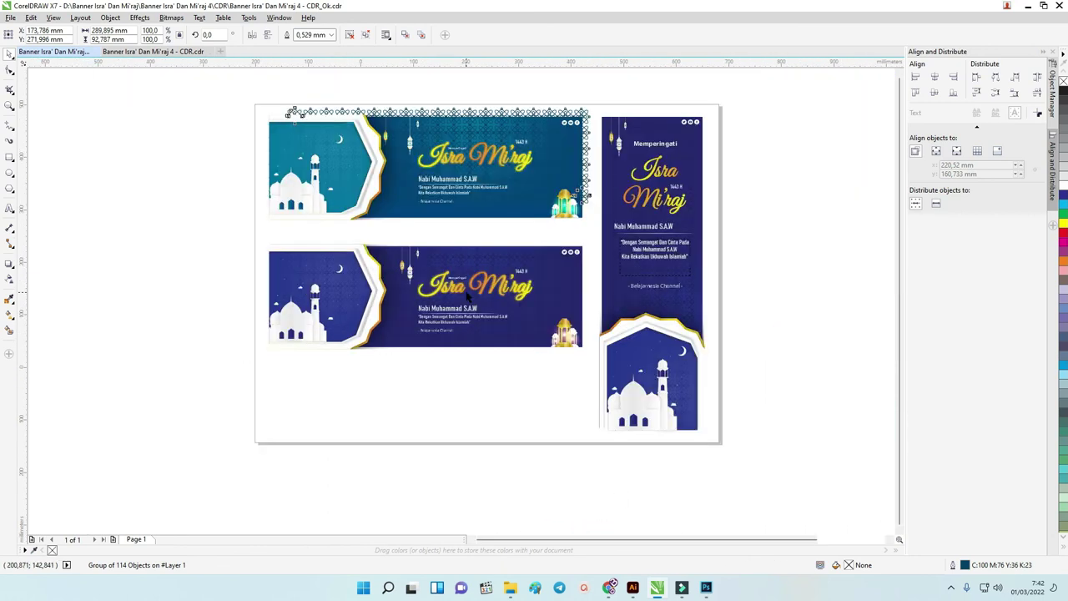
scroll(493, 184, "up", 2)
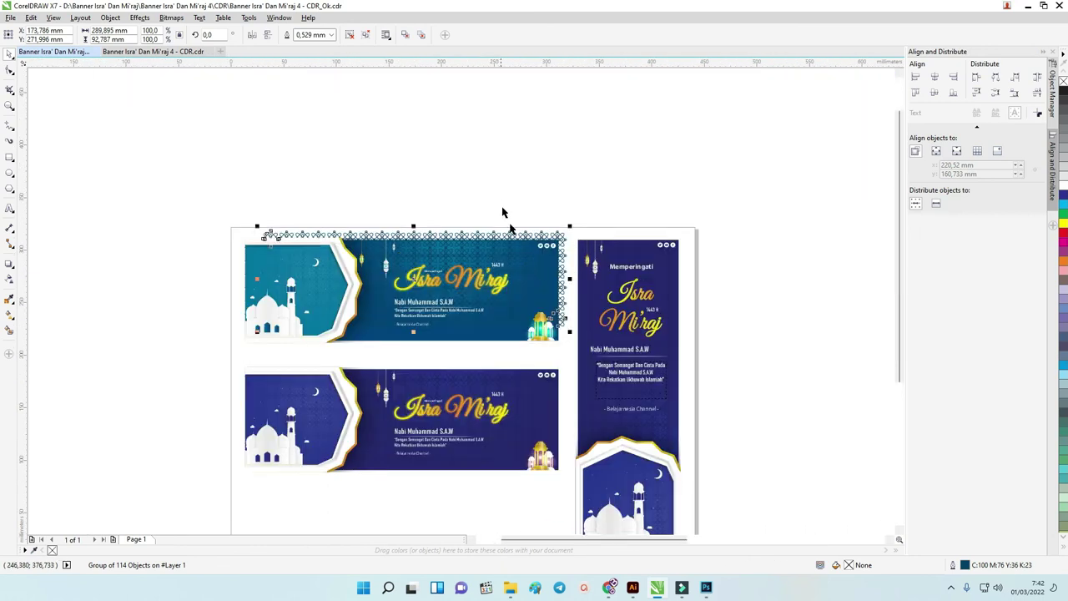
left_click(541, 210)
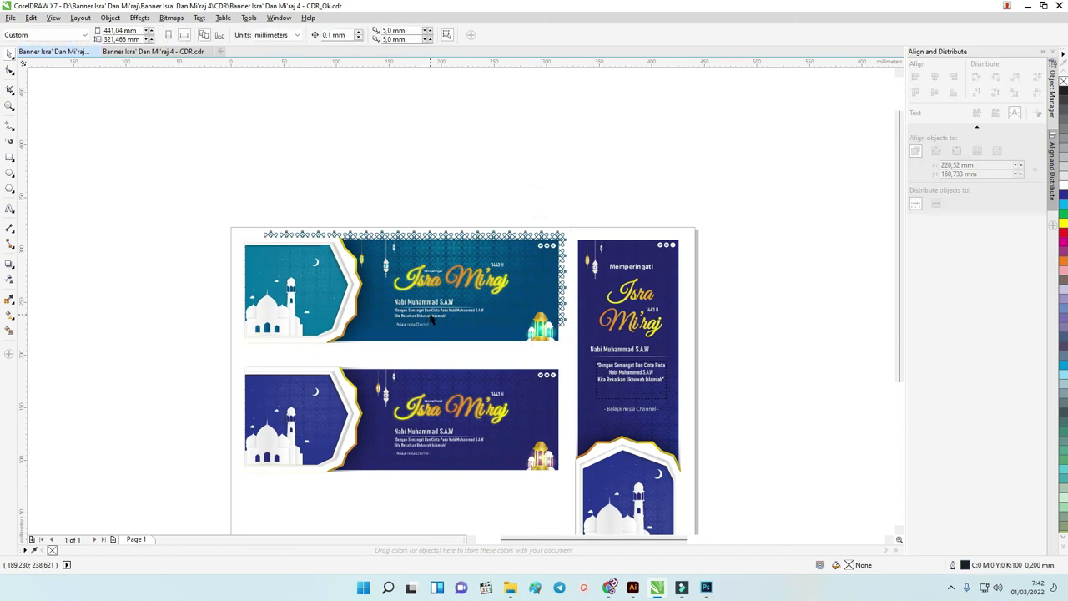
- Inspect the teal banner's separate elements by selecting its title group, the mosque panel's bitmap and the mosque's vector objects up close
left_click(441, 284)
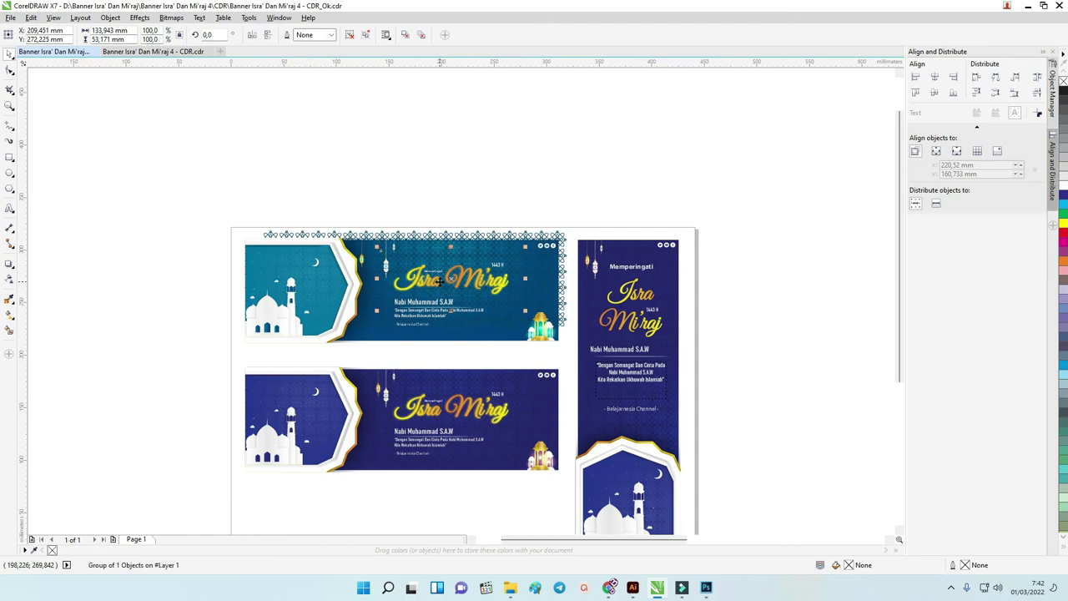
left_click(403, 315, "ctrl")
left_click(280, 314)
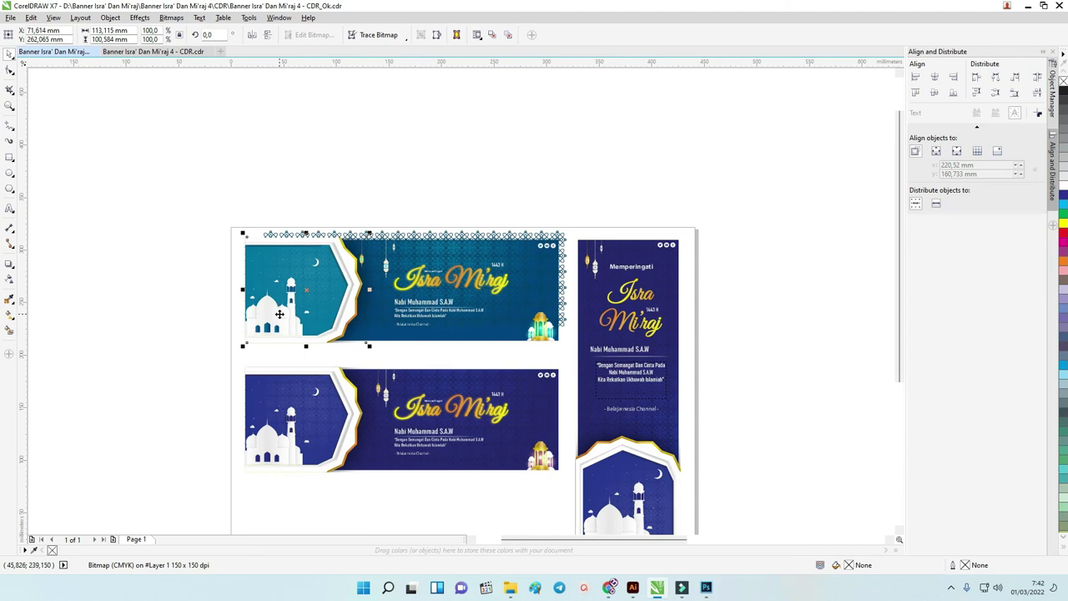
left_click_drag(180, 260, 309, 342)
scroll(284, 313, "up", 3)
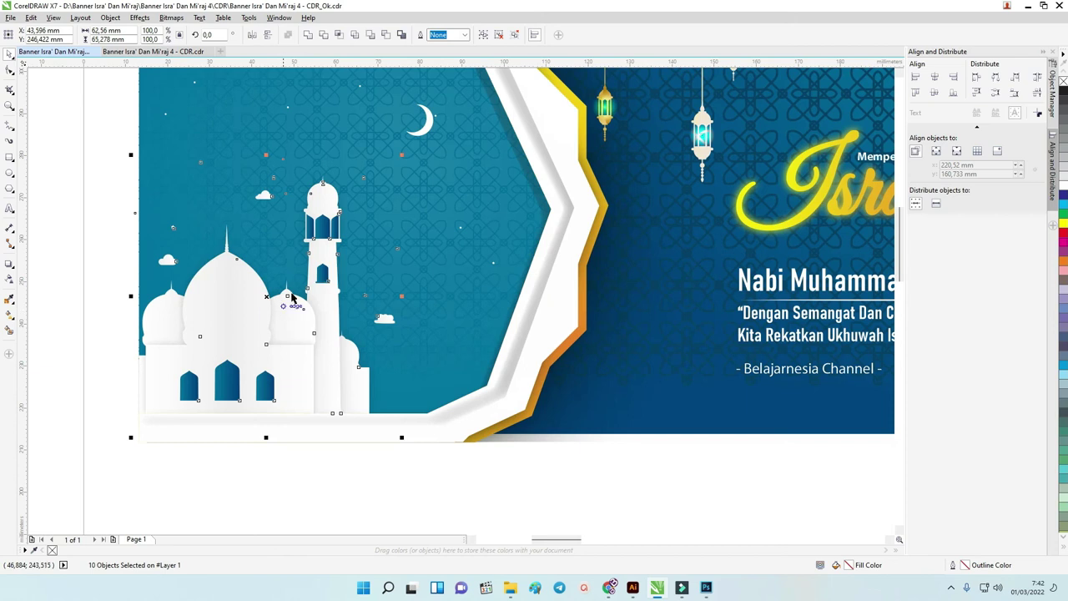
left_click(47, 183)
left_click(235, 264)
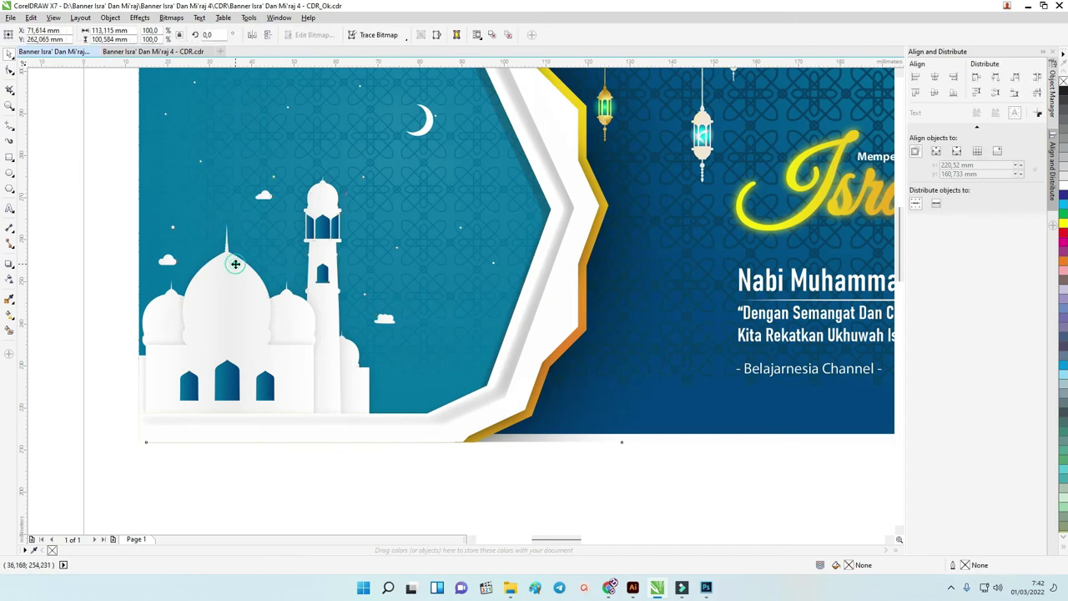
scroll(279, 309, "down", 5)
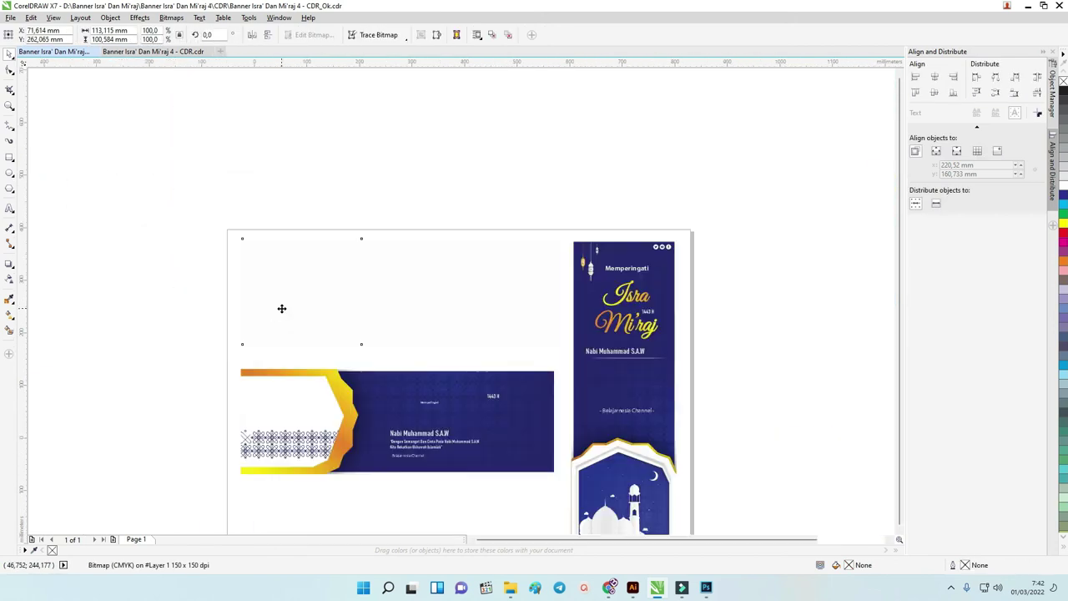